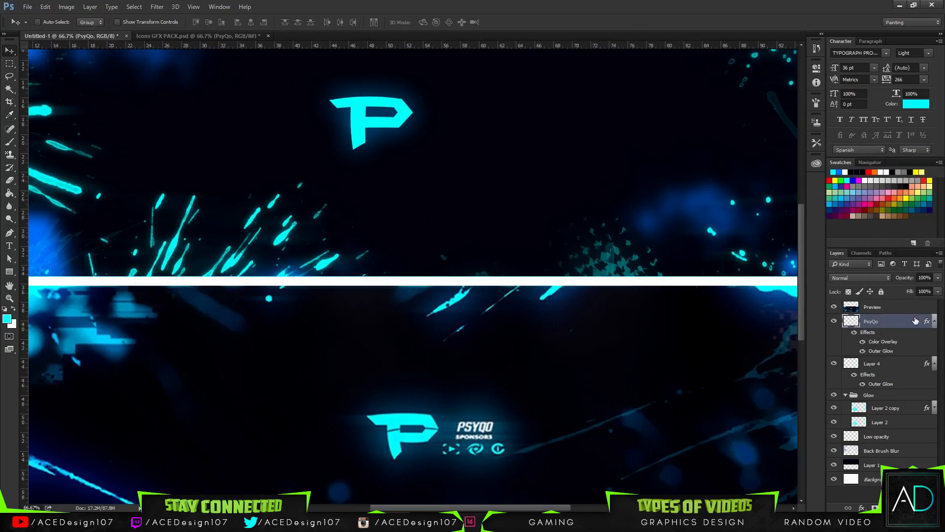
Step: Try rasterizing the PsyQo layer's style
right_click(898, 335)
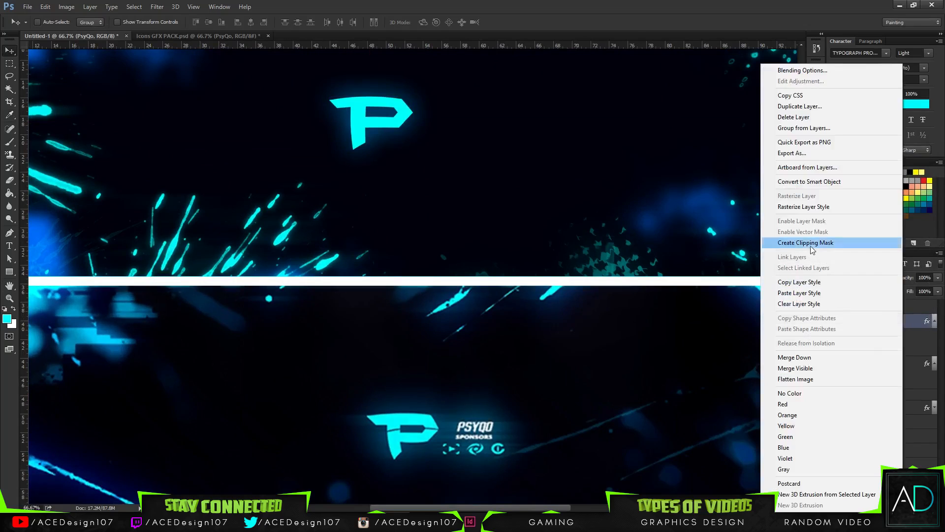
click(805, 205)
scroll(366, 231, up, 3)
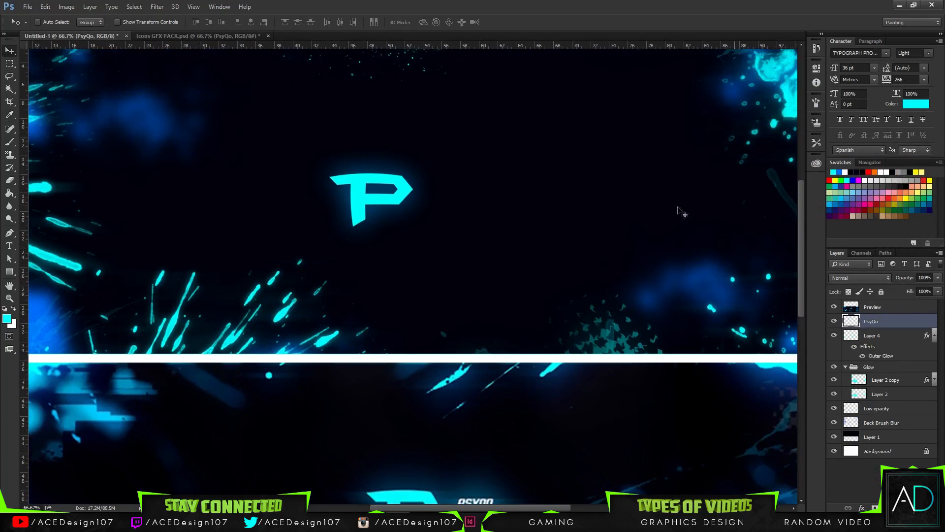
scroll(353, 220, down, 1)
key(p)
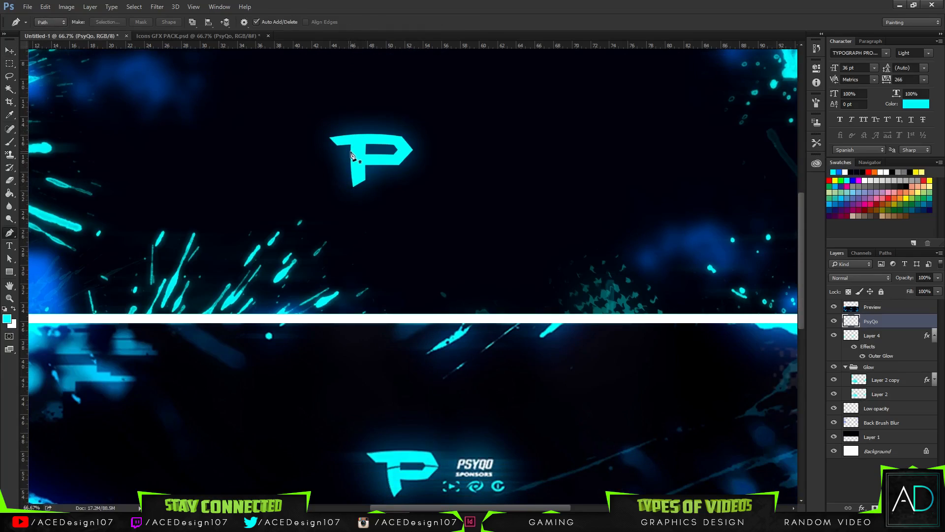
key(ctrl+z)
Step: Cut a thin gap across the stem of the upper P logo along a short pen path
click(348, 152)
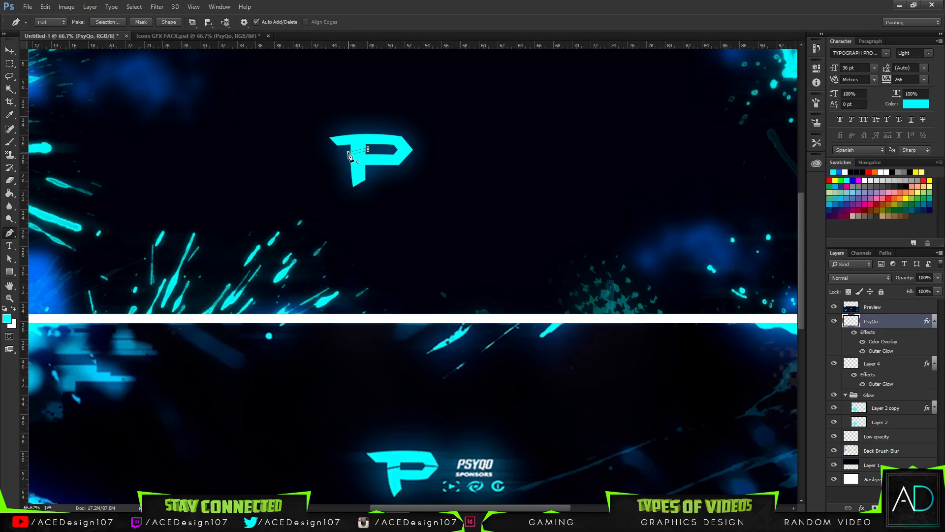
right_click(352, 156)
click(387, 218)
key(Return)
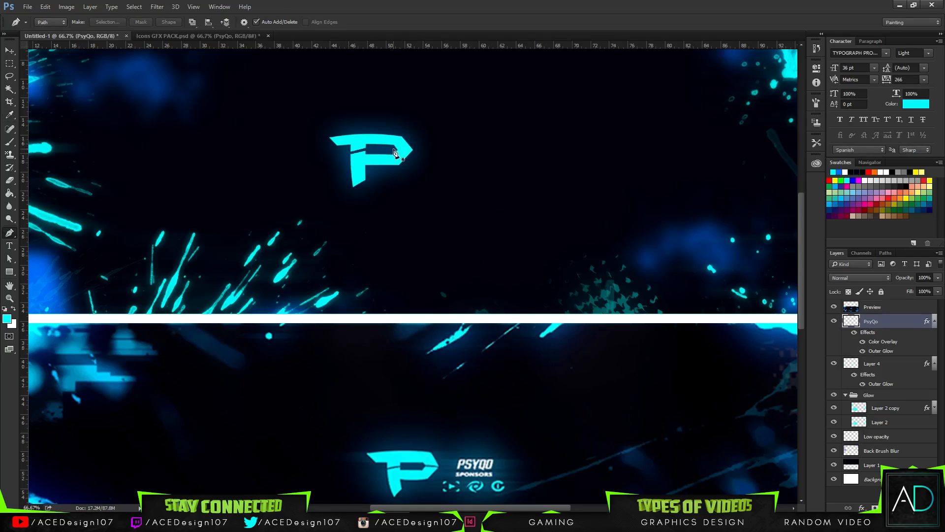
Step: Cut a second thin gap through the pointed right tip of the upper P logo along a pen path
click(395, 148)
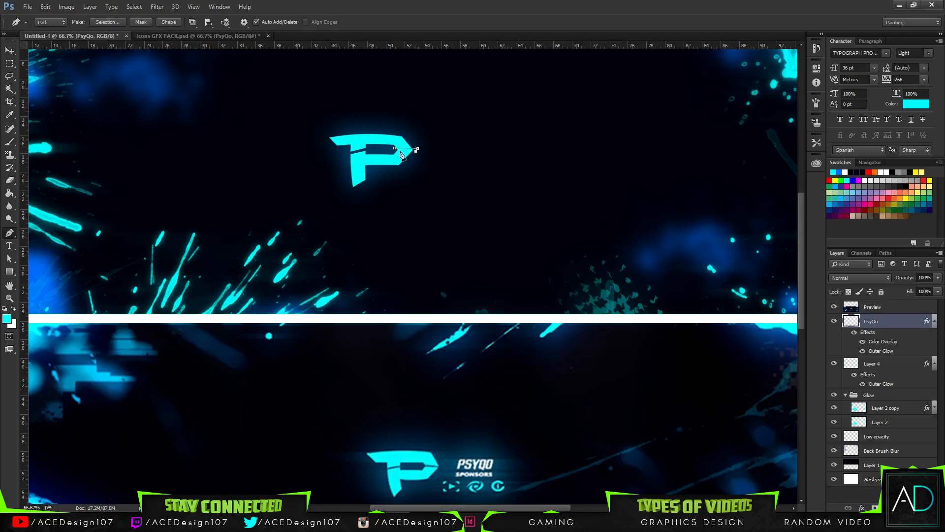
right_click(397, 152)
click(436, 210)
key(Return)
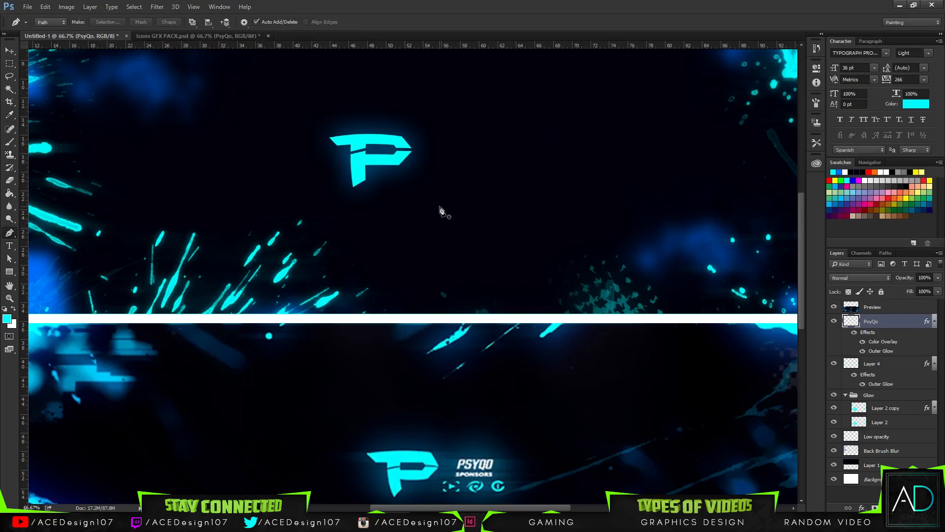
key(ctrl+0)
key(m)
drag(351, 243, 432, 175)
key(ctrl+d)
Step: Outline the part of the upper P logo below the gaps with the Pen tool and convert the path to a new selection
key(p)
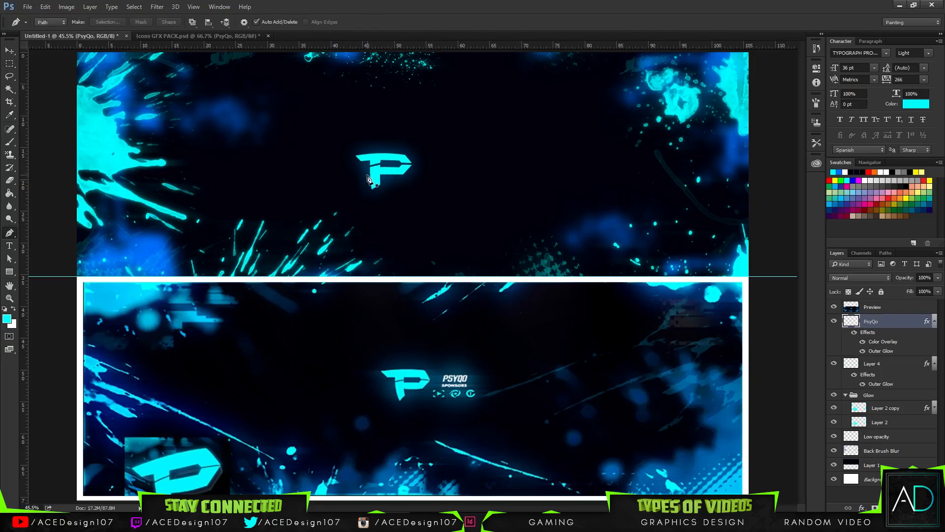
click(369, 167)
click(368, 193)
click(416, 184)
click(416, 166)
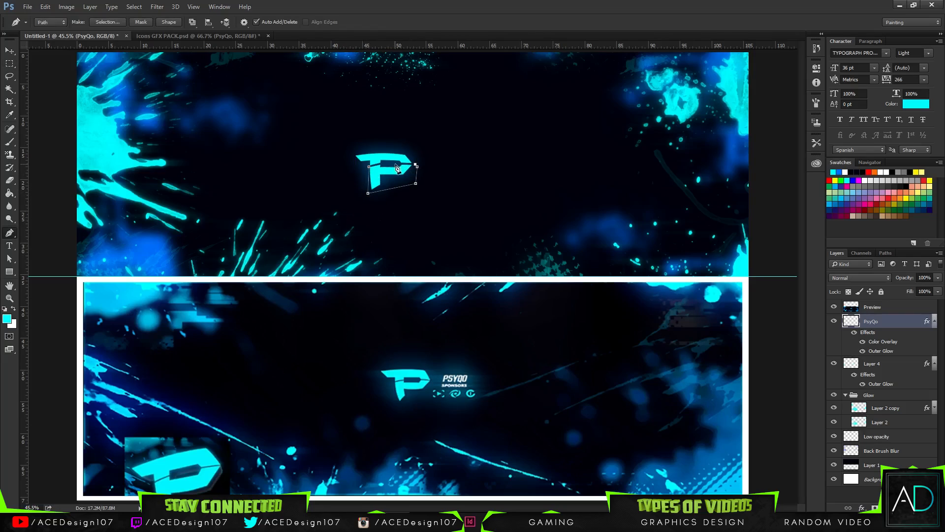
click(383, 163)
right_click(370, 170)
click(431, 167)
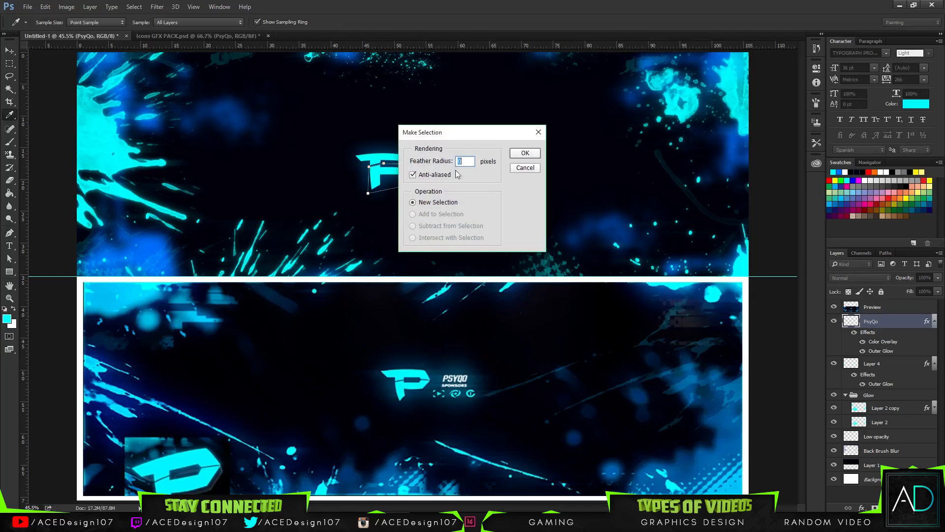
click(523, 153)
Step: Cut the selected lower part of the logo onto its own layer and align it beneath the upper part to complete the P
key(ctrl+x)
key(ctrl+v)
key(v)
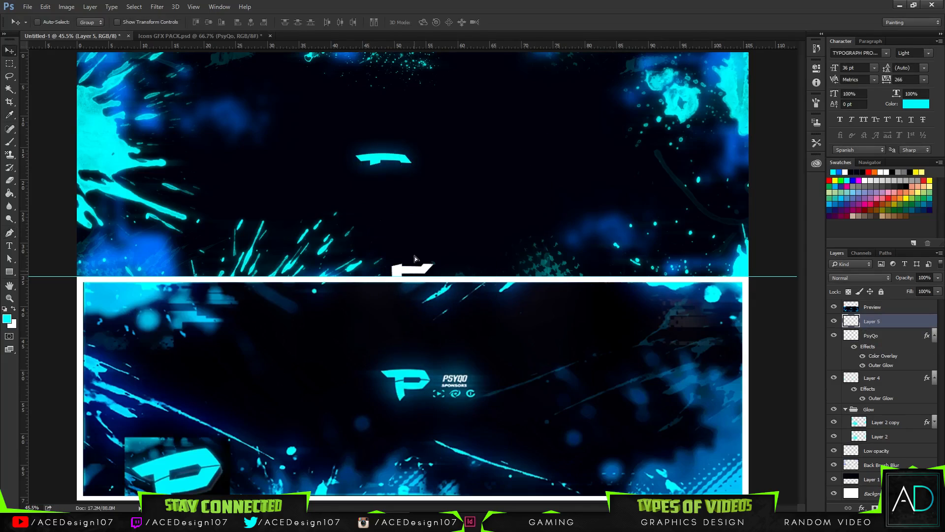
drag(415, 256, 403, 197)
drag(428, 252, 421, 232)
key(Left)
key(Left)
key(Up)
key(Up)
key(Up)
key(Up)
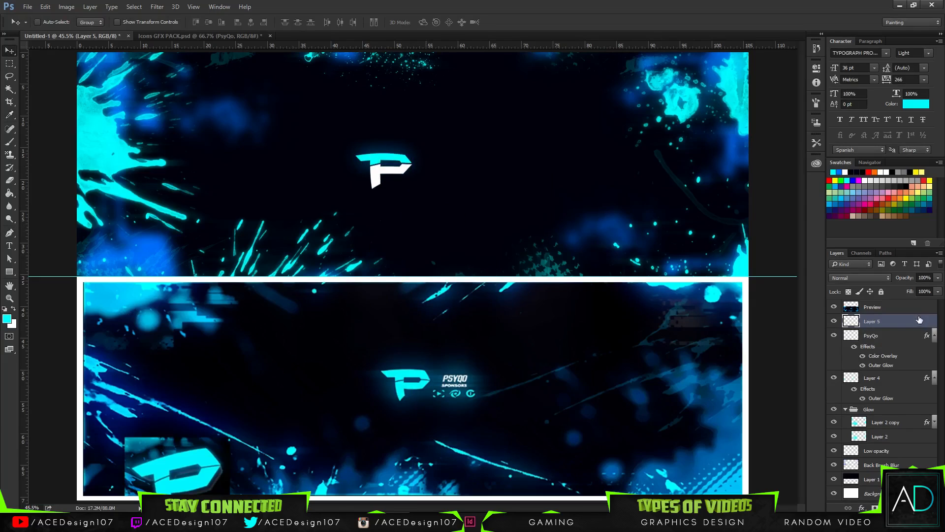
Step: Copy the PsyQo layer's style to the pasted lower logo piece on Layer 5
right_click(877, 337)
click(820, 281)
right_click(903, 324)
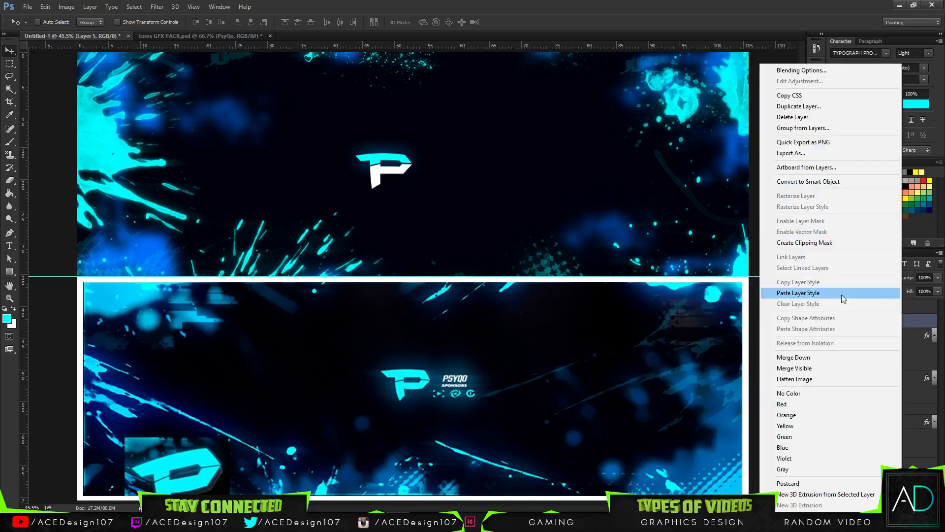
click(843, 297)
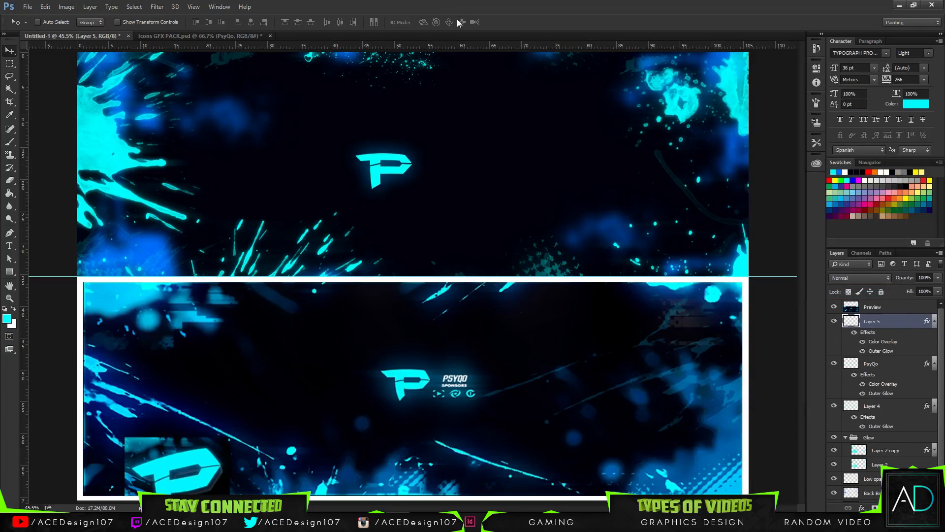
Step: Merge Layer 5 with the PsyQo layer and name the merged layer Clan Logo
key(ctrl+minus)
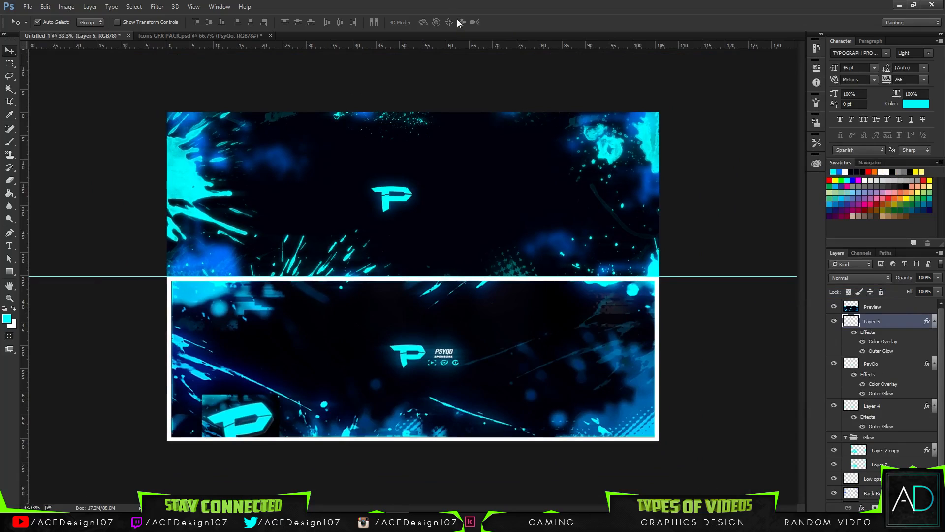
key(ctrl+plus)
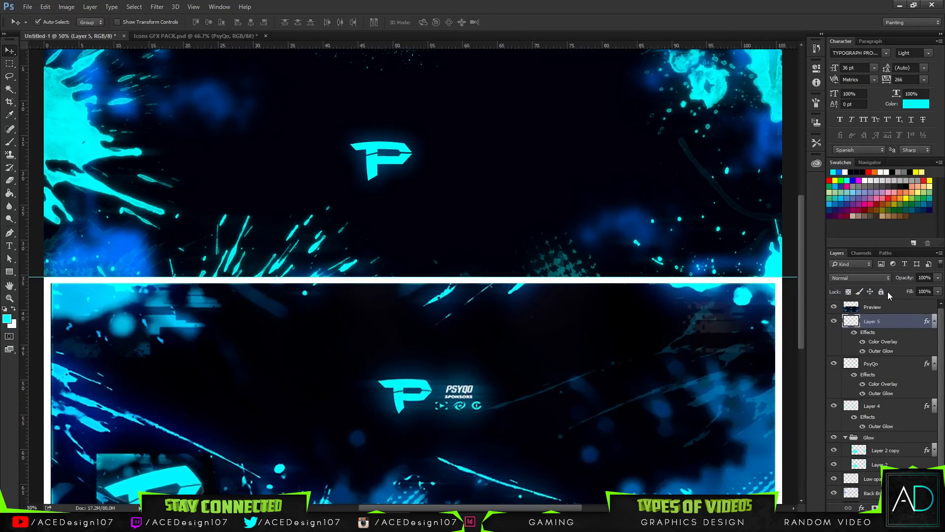
key(ctrl+0)
click(934, 321)
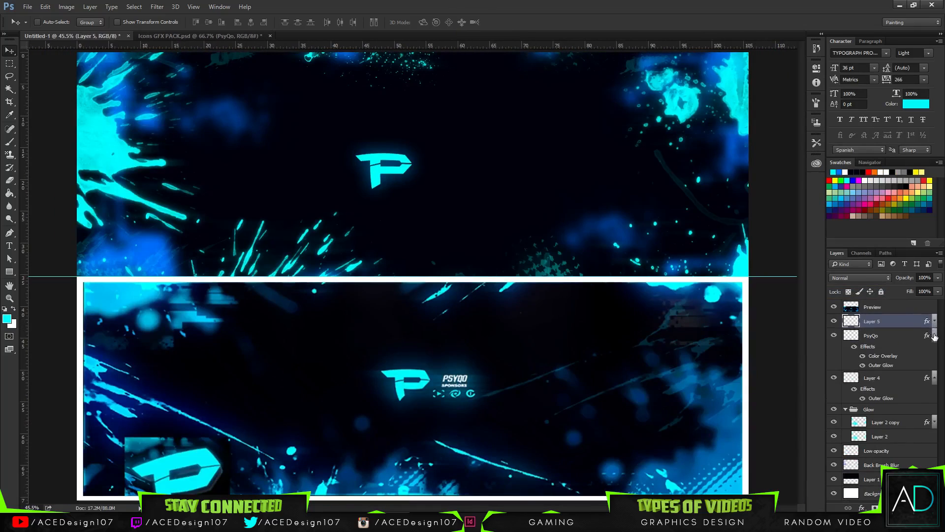
click(934, 335)
shift+click(894, 341)
key(ctrl+e)
double_click(871, 322)
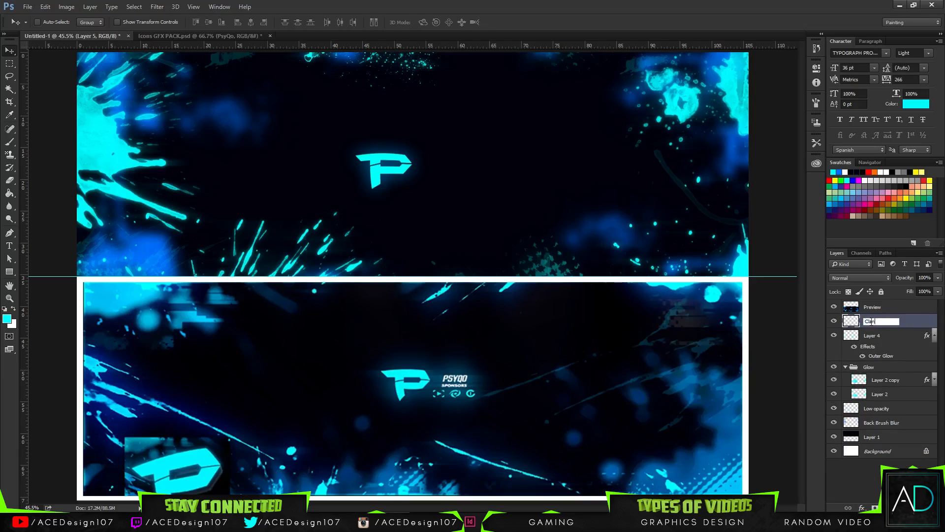
key(Return)
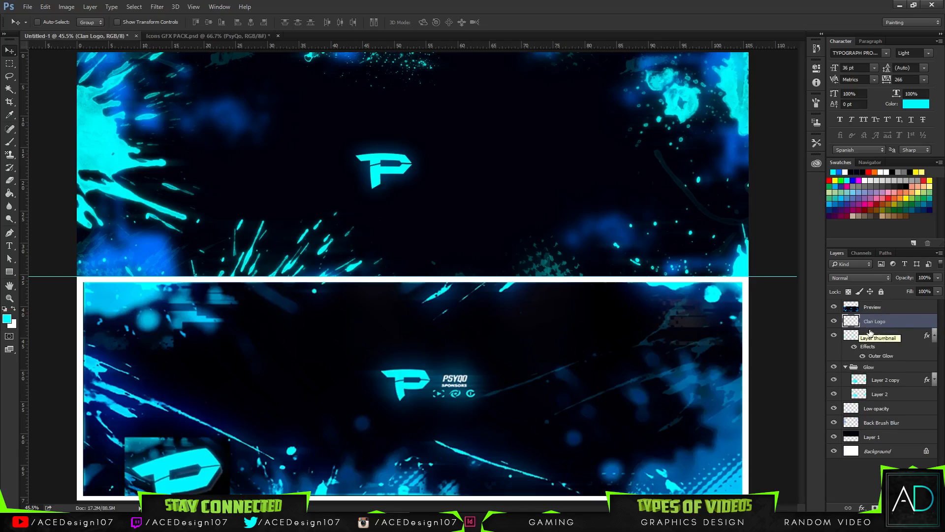
Step: Rename Layer 4 as Halftones and collapse its effects list
click(871, 335)
click(834, 336)
click(835, 336)
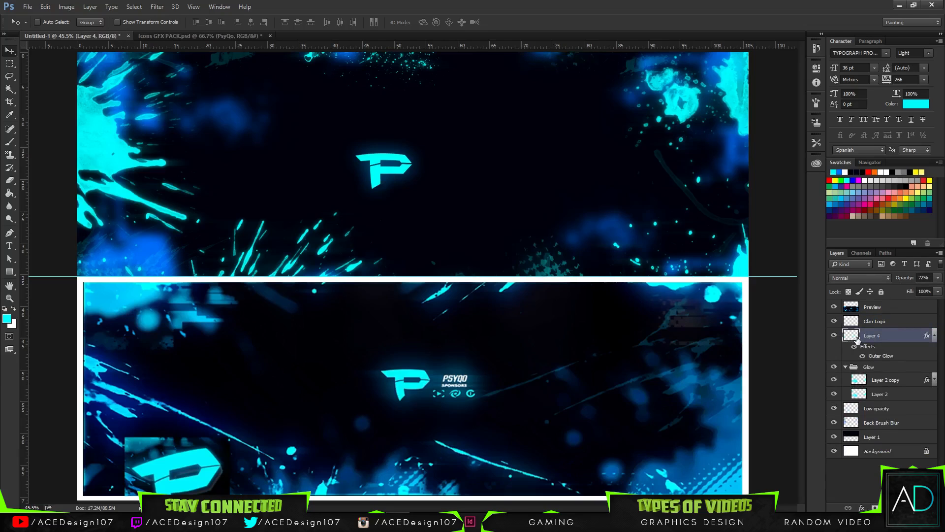
double_click(875, 339)
click(813, 114)
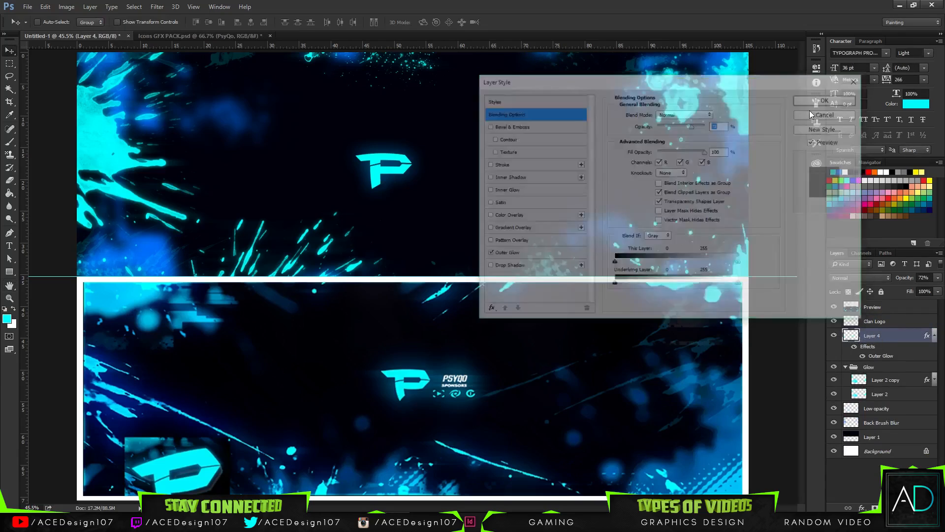
double_click(876, 335)
text(Halftones)
key(Return)
click(930, 336)
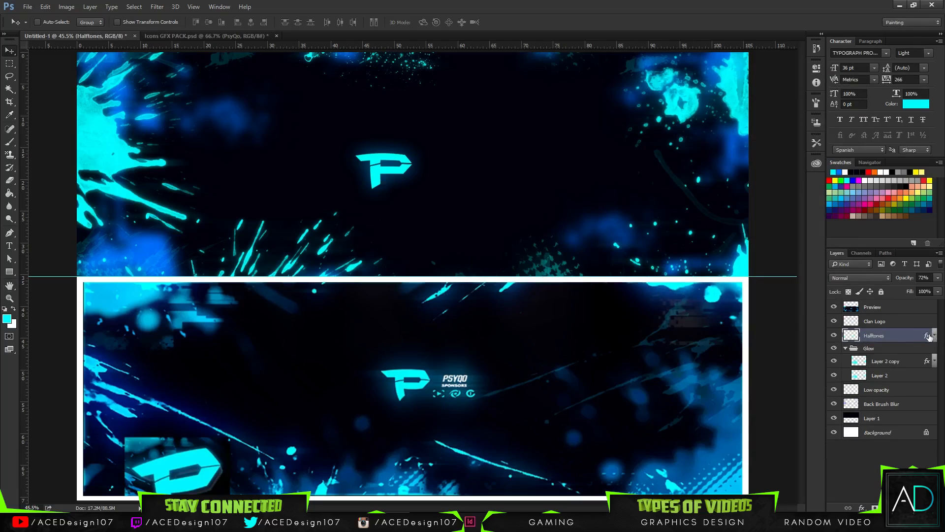
Step: Collapse the Glow group and rename it Glow Brush
click(845, 349)
double_click(870, 349)
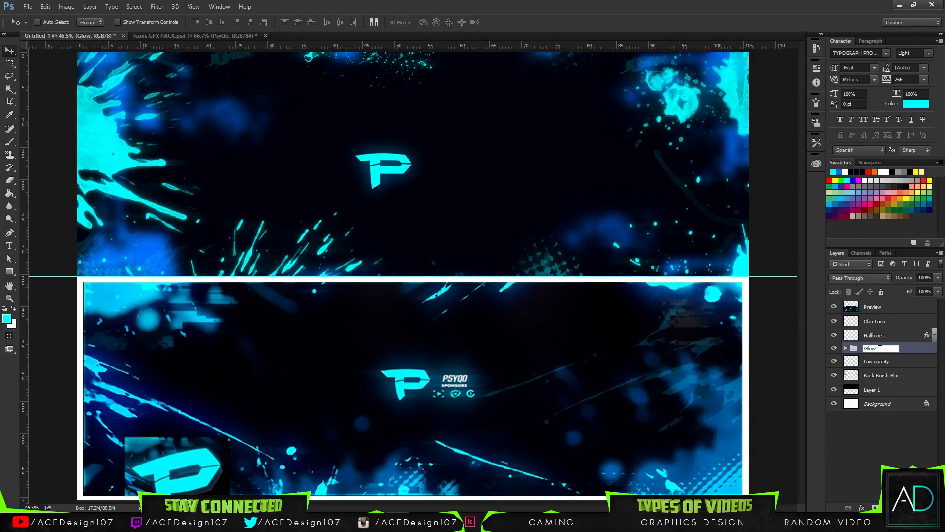
key(Return)
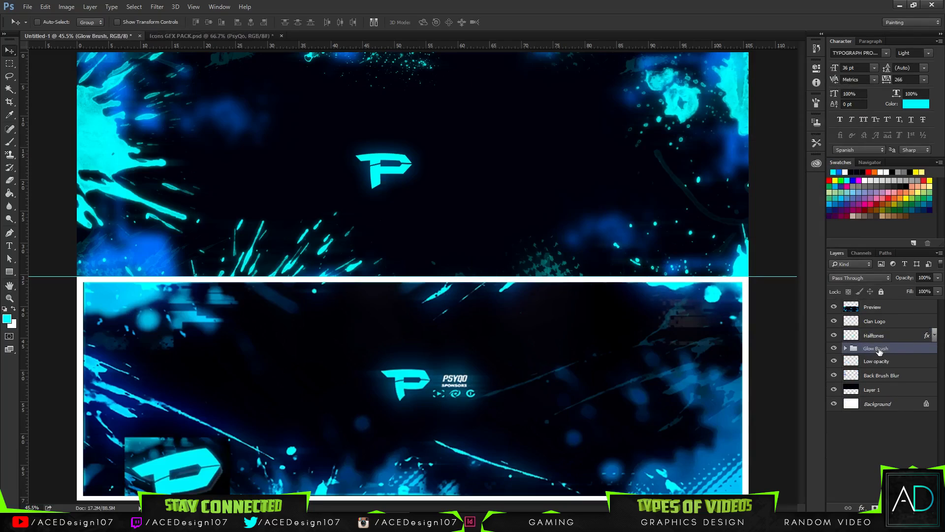
Step: Duplicate the Clan Logo layer and apply a Motion Blur with angle 0° and distance 702 pixels to the copy
click(898, 322)
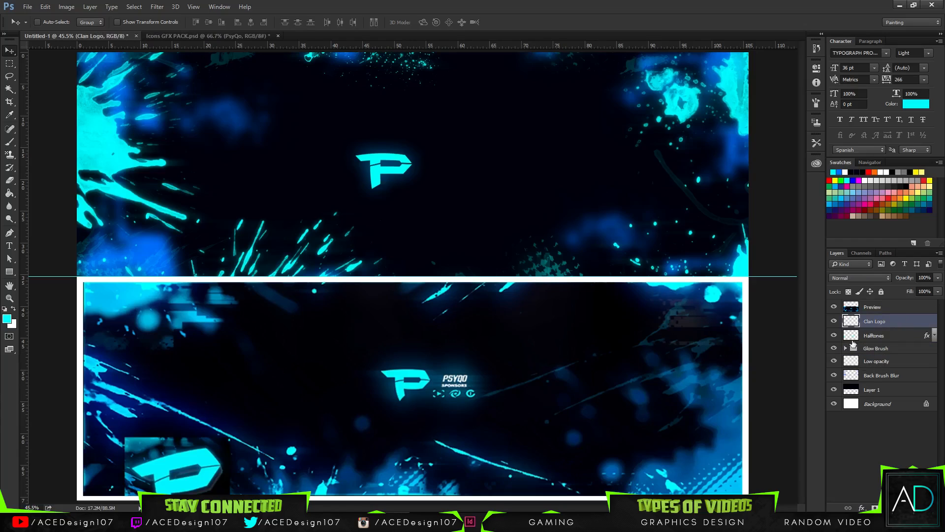
key(ctrl+j)
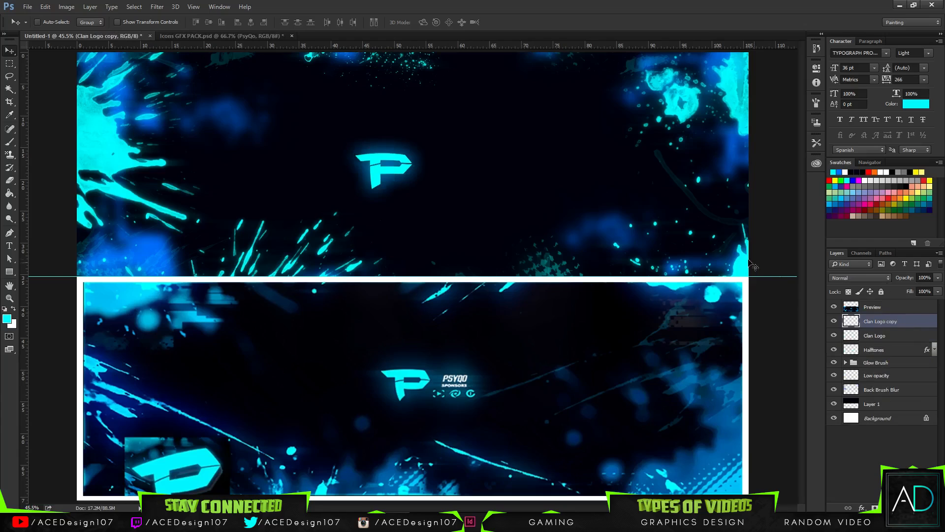
click(157, 7)
mouse_move(170, 117)
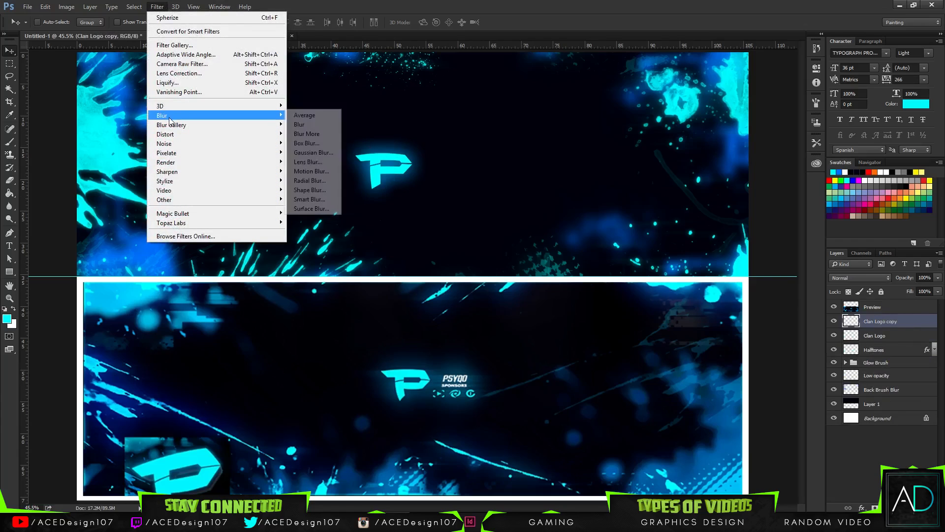
click(306, 174)
mouse_move(711, 269)
mouse_down()
mouse_move(730, 268)
mouse_move(684, 268)
mouse_move(745, 263)
mouse_move(737, 264)
mouse_up()
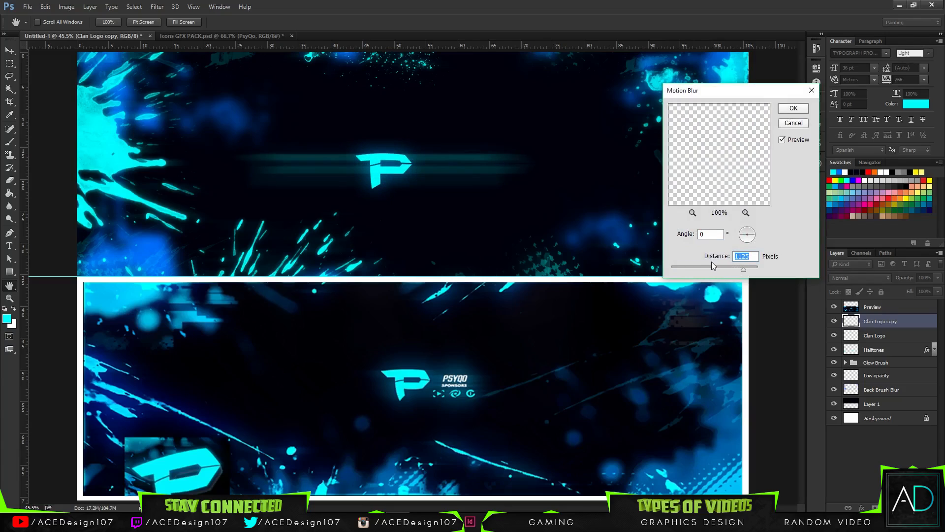
drag(706, 265, 742, 265)
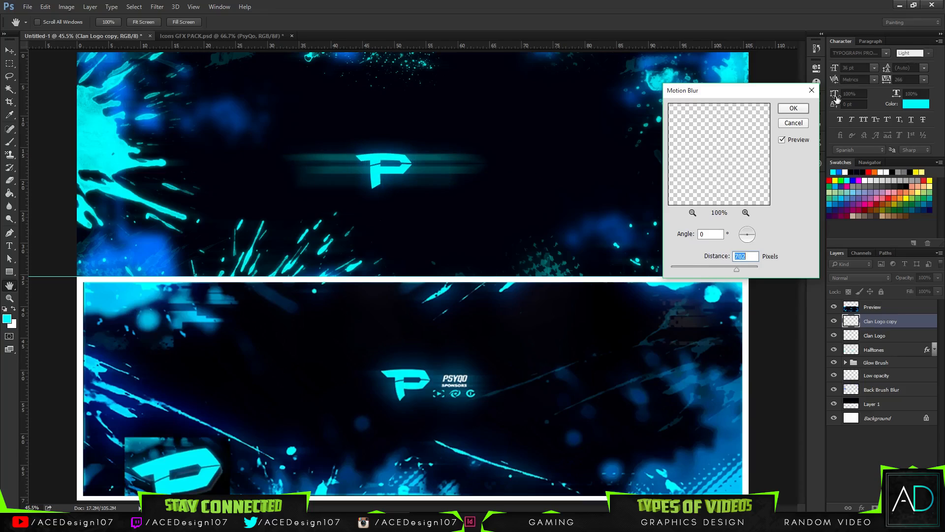
click(794, 108)
Step: Erase the outer ends of the horizontal blur streaks around the upper logo with a 1000-pixel eraser
key(e)
mouse_move(254, 181)
mouse_down()
mouse_move(302, 262)
mouse_move(285, 256)
mouse_move(344, 336)
mouse_move(253, 215)
mouse_up()
mouse_move(387, 361)
mouse_down()
mouse_move(363, 348)
mouse_move(274, 231)
mouse_move(552, 205)
mouse_move(508, 266)
mouse_move(443, 221)
mouse_move(511, 178)
mouse_move(507, 205)
mouse_move(532, 239)
mouse_move(489, 249)
mouse_move(502, 272)
mouse_move(583, 243)
mouse_up()
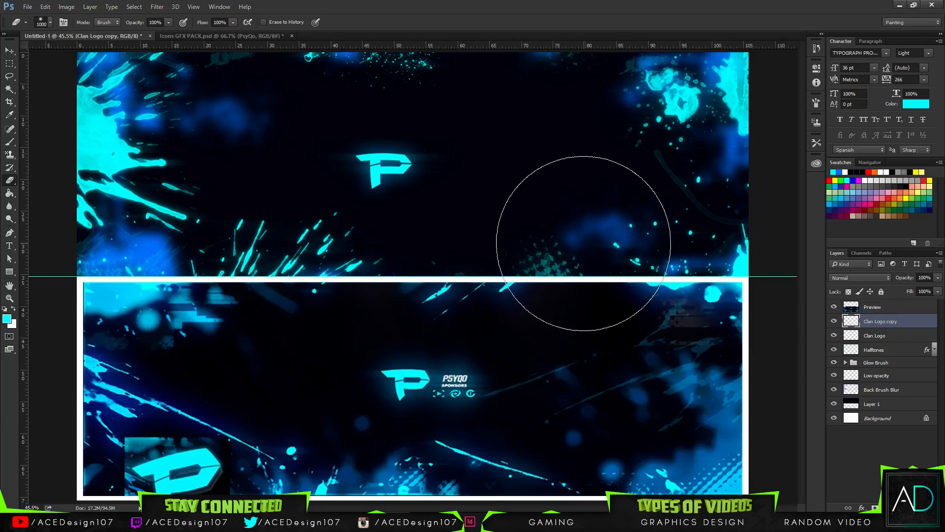
Step: Duplicate the Clan Logo layer again and apply a Motion Blur at a 90° angle to the new copy
click(897, 336)
key(ctrl+j)
click(157, 7)
mouse_move(167, 120)
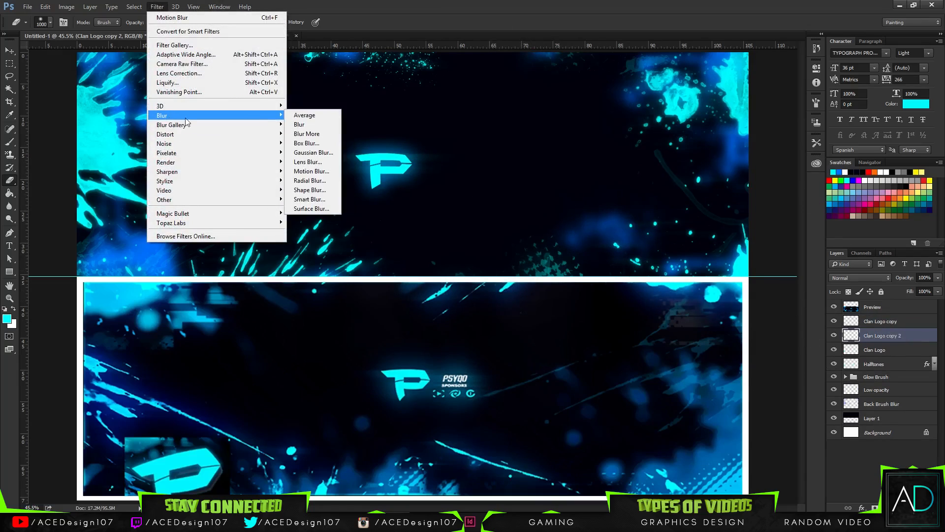
click(306, 172)
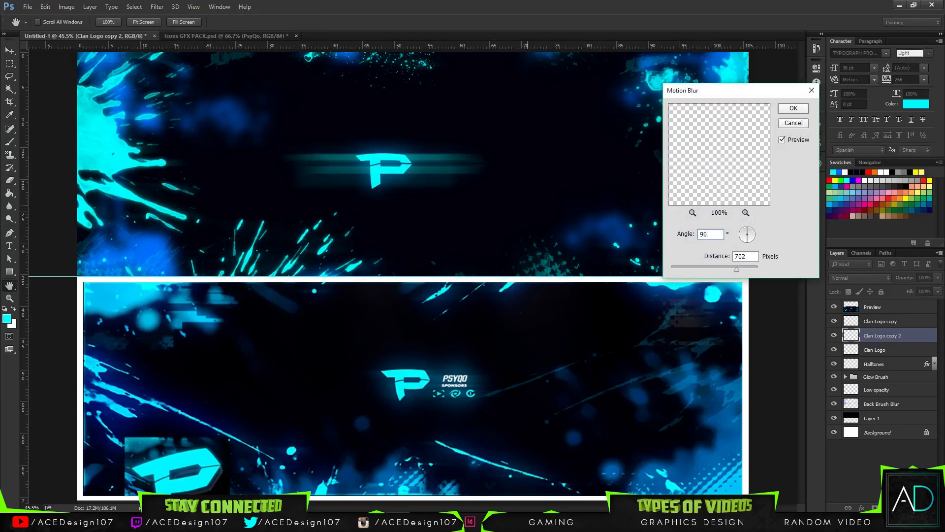
mouse_move(715, 270)
mouse_down()
mouse_move(686, 269)
mouse_move(742, 267)
mouse_up()
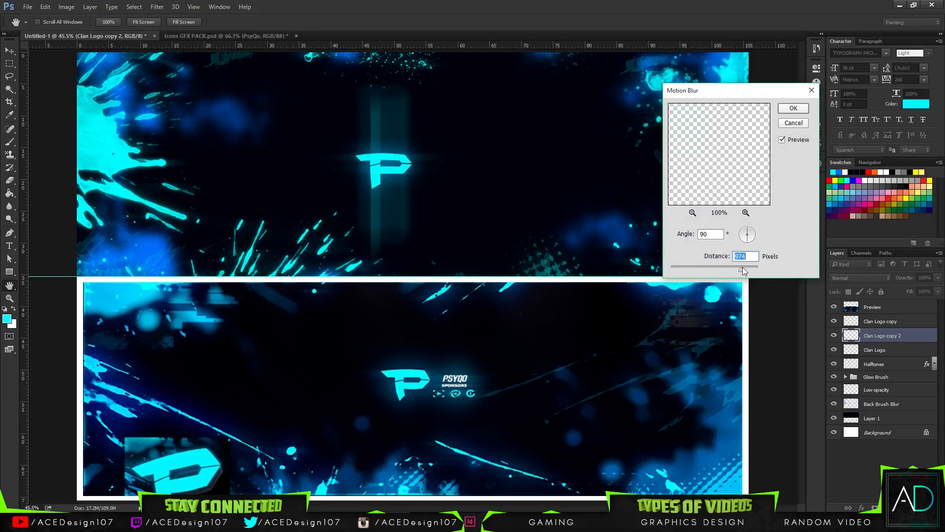
click(793, 108)
Step: Erase the outer parts of the vertical blur streaks above and below the upper logo with a 1000-pixel eraser
key(e)
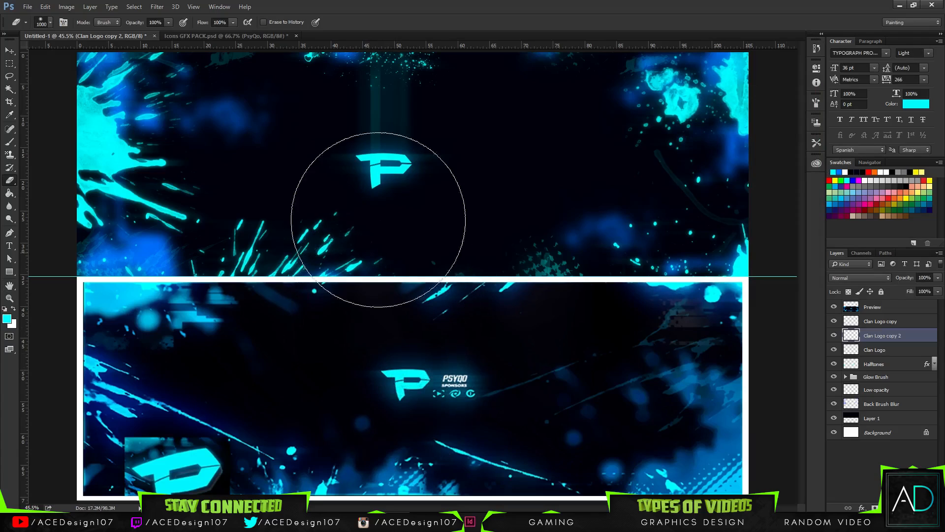
key(ctrl+minus)
key(ctrl+minus)
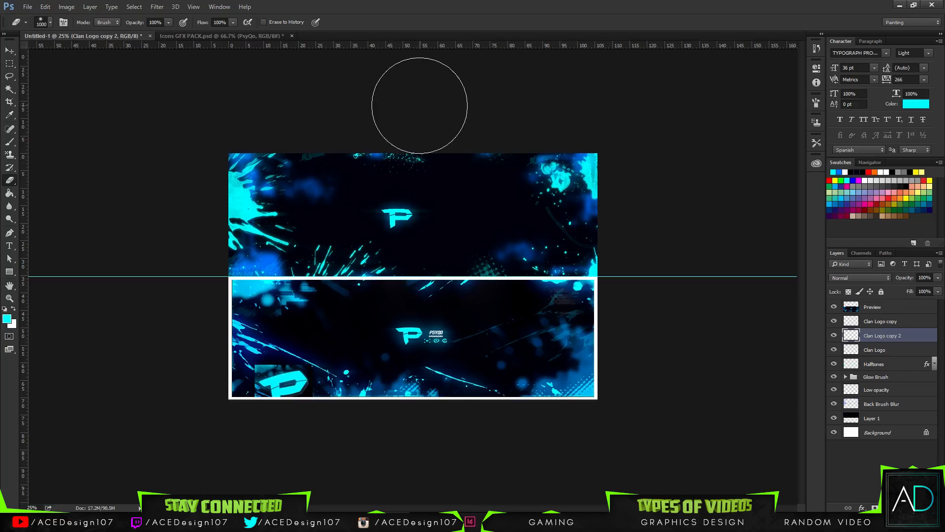
Step: Add a text layer reading PSYQO just below and to the right of the upper P logo
key(ctrl+0)
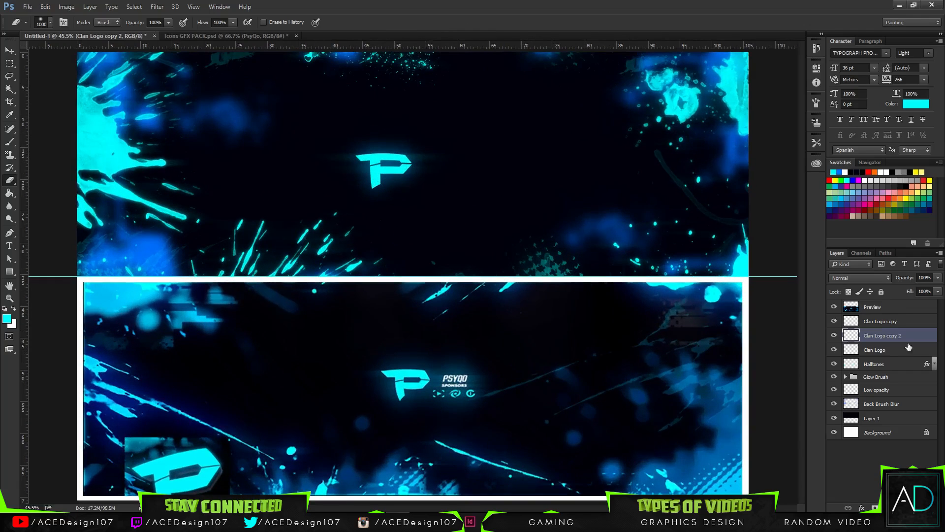
key(t)
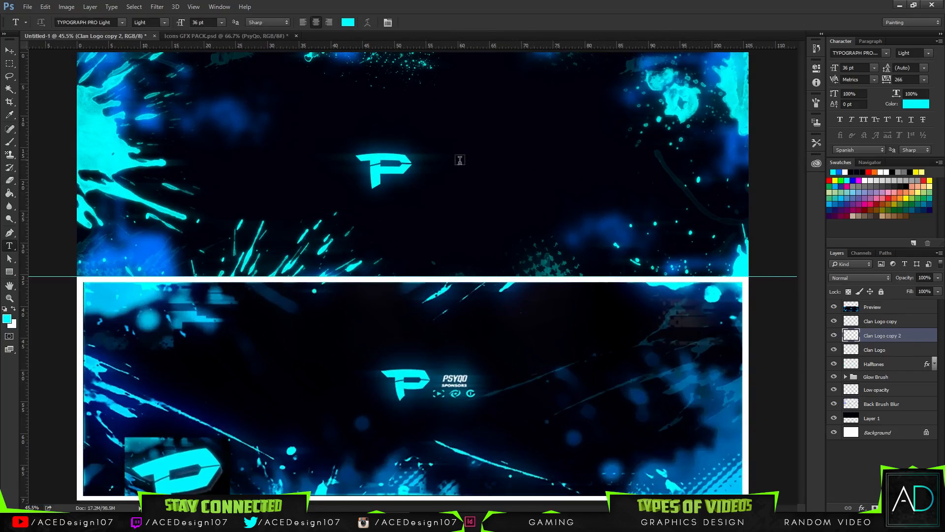
click(445, 198)
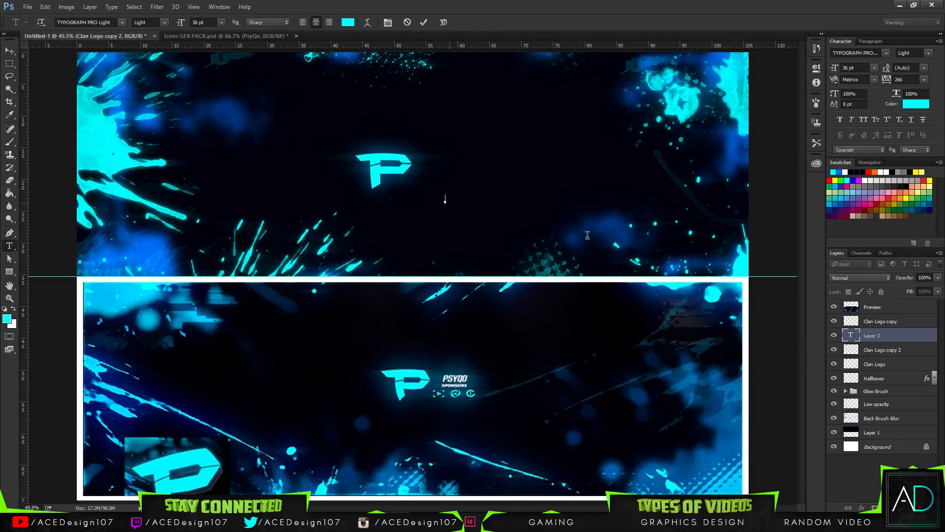
text(PSYQO)
key(ctrl+Return)
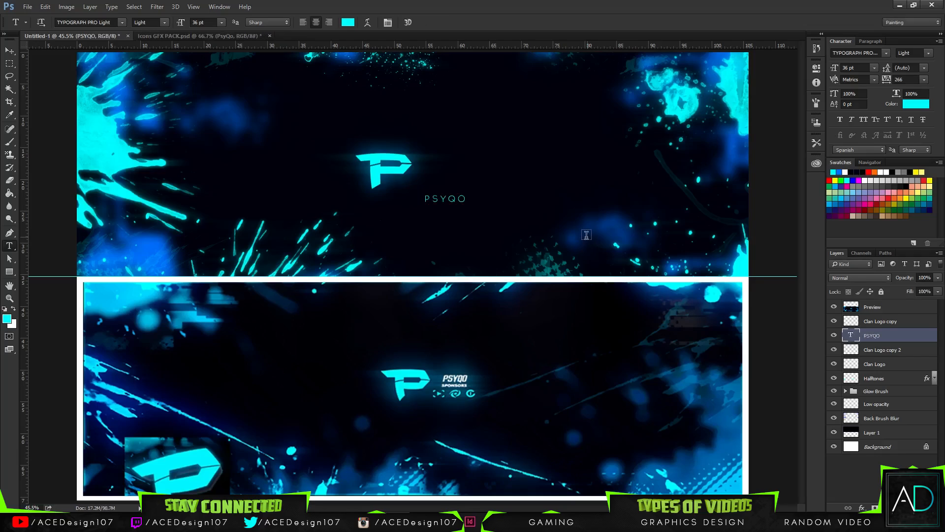
Step: Change the PSYQO text's font to American Captain Regular
drag(57, 22, 110, 23)
click(61, 22)
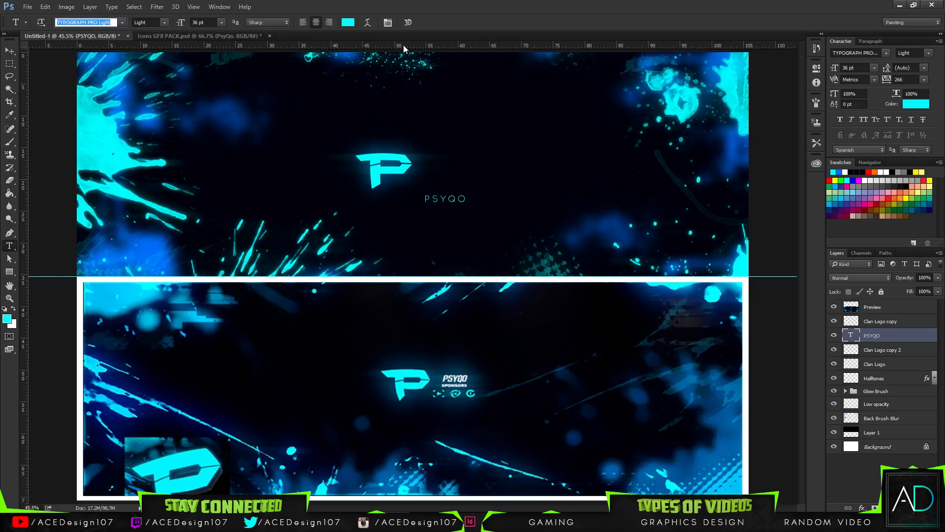
text(ca)
key(BackSpace)
key(BackSpace)
text(amner)
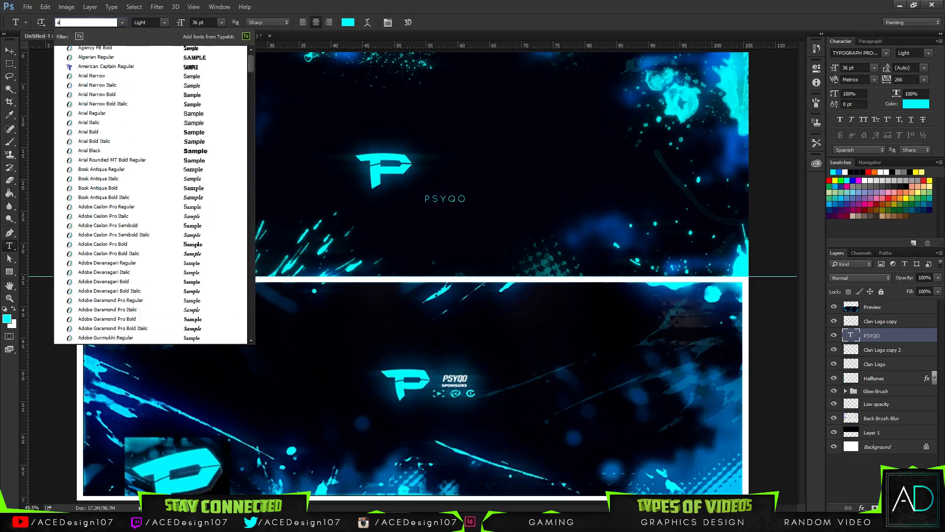
key(BackSpace)
text(er)
key(Down)
key(Return)
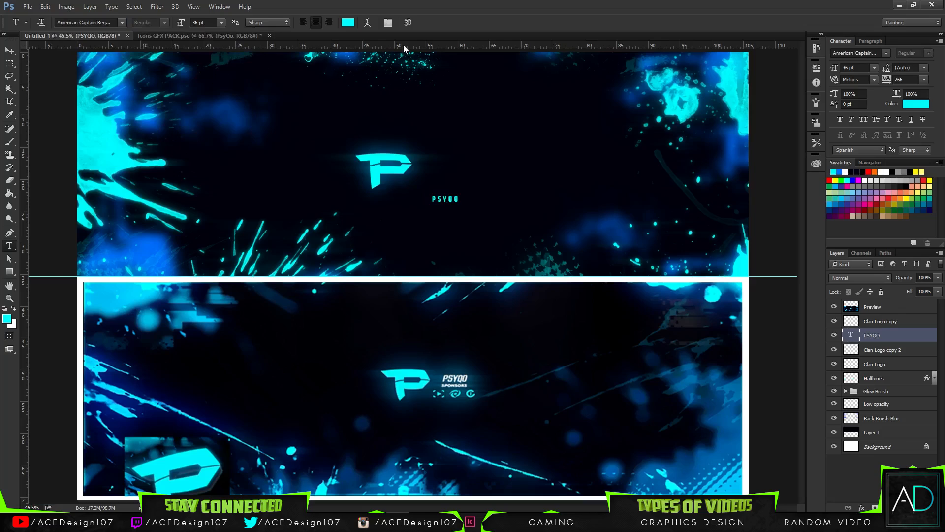
Step: Color the PSYQO text white (ffffff) and set its tracking to 75
click(348, 22)
text(ffffff)
key(Return)
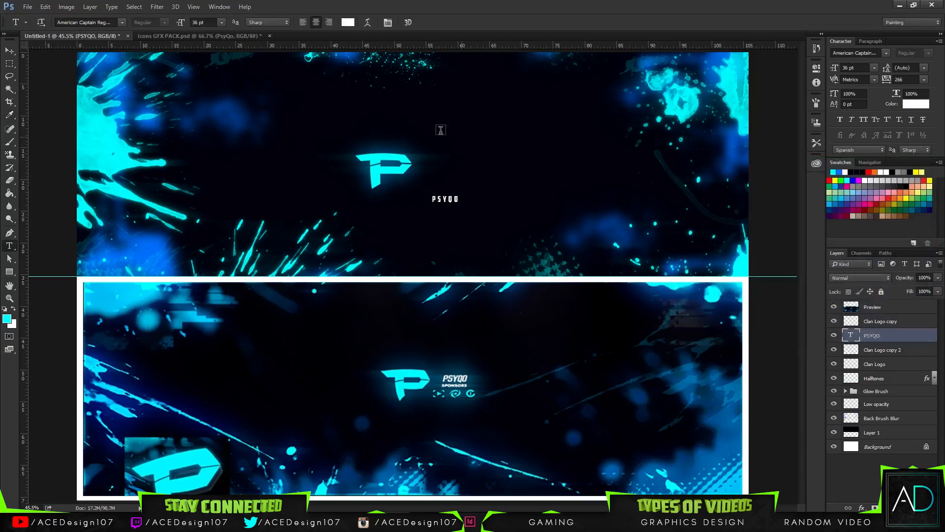
click(925, 80)
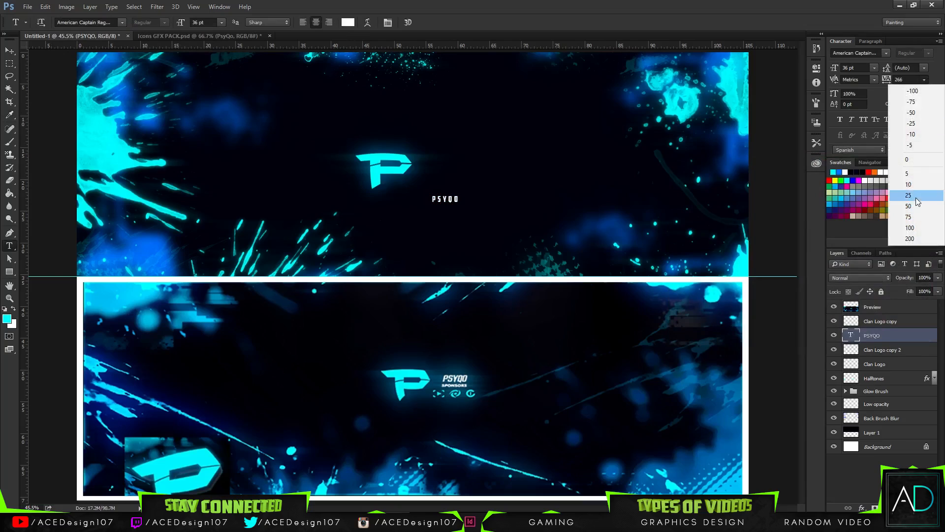
click(910, 231)
click(925, 80)
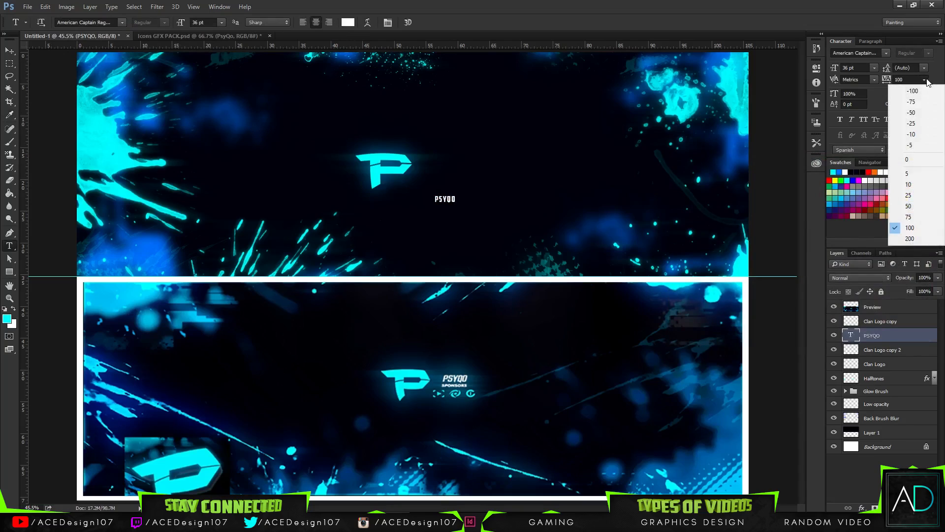
click(910, 223)
Step: Enlarge the PSYQO text to about 42 pt and place it right beside the upper P logo
key(v)
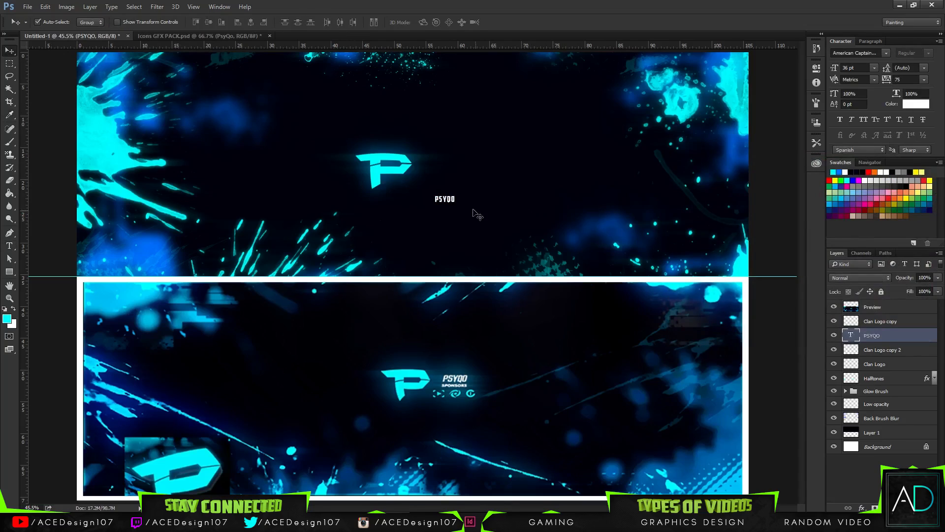
key(ctrl+t)
drag(460, 193, 446, 166)
key(Return)
Step: Duplicate the PSYQO text layer and position the copy directly beneath the original
key(ctrl)
key(ctrl+j)
key(ctrl+t)
key(Return)
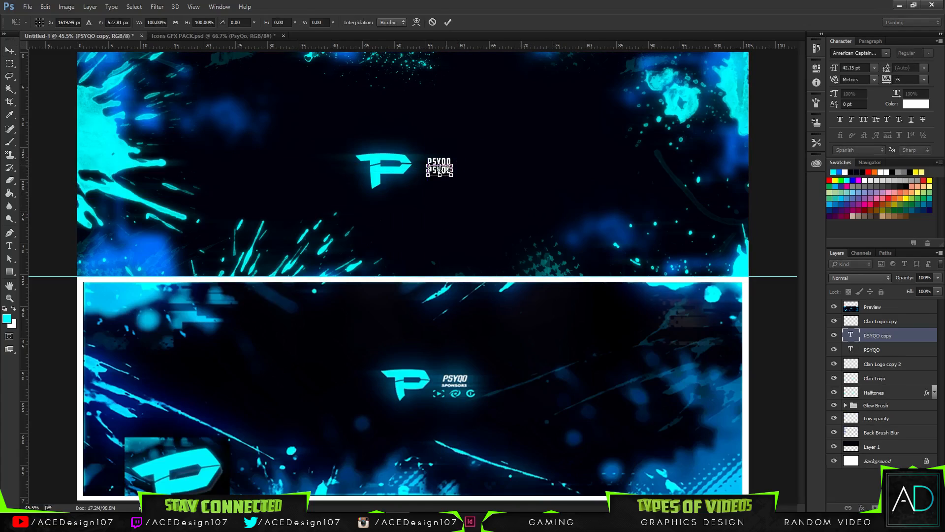
Step: Retype the lower PSYQO copy beside the logo to read SPONSORER
key(ctrl+plus)
key(ctrl+plus)
key(ctrl+plus)
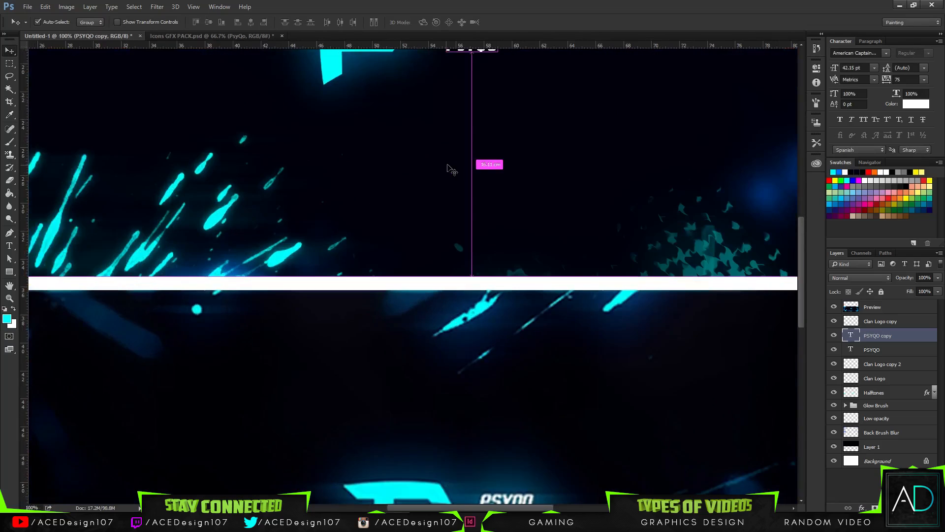
scroll(800, 261, up, 3)
drag(800, 262, 796, 202)
key(t)
drag(447, 218, 538, 231)
text(SPO)
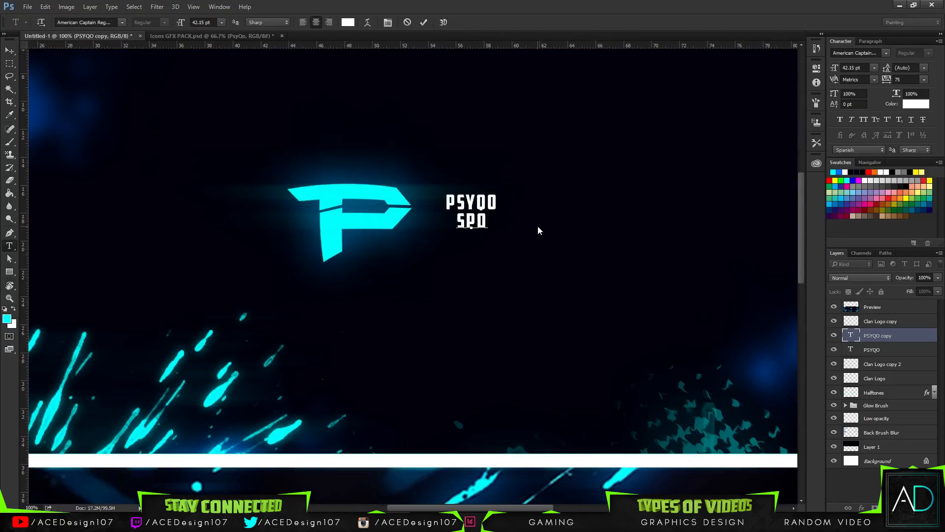
text(NSER)
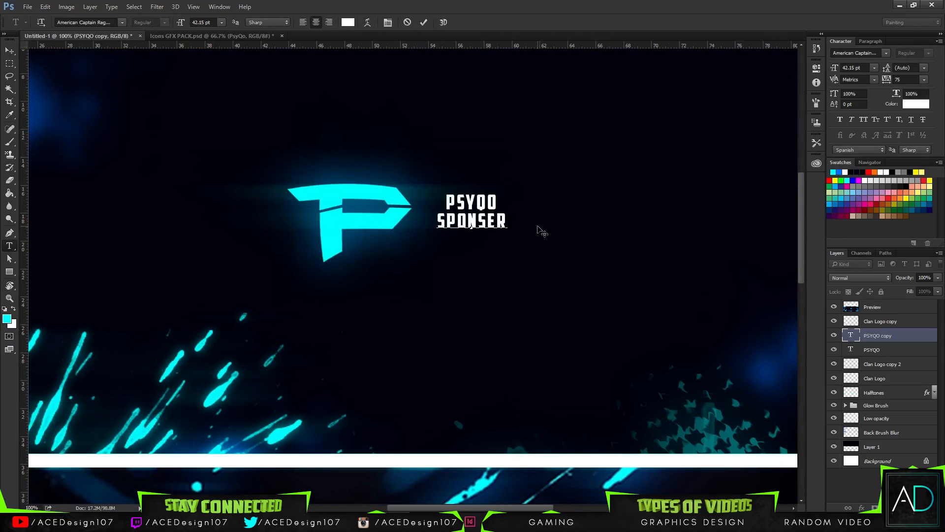
drag(802, 227, 799, 247)
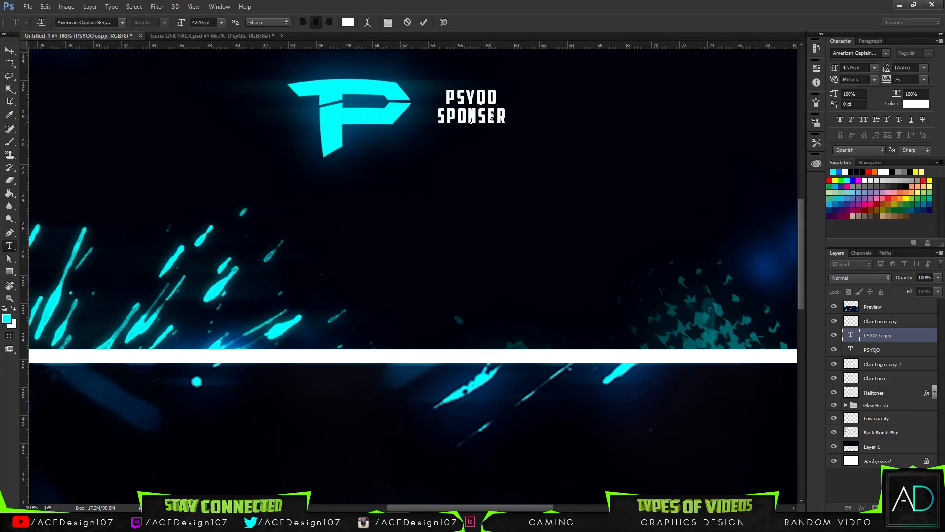
text(OR)
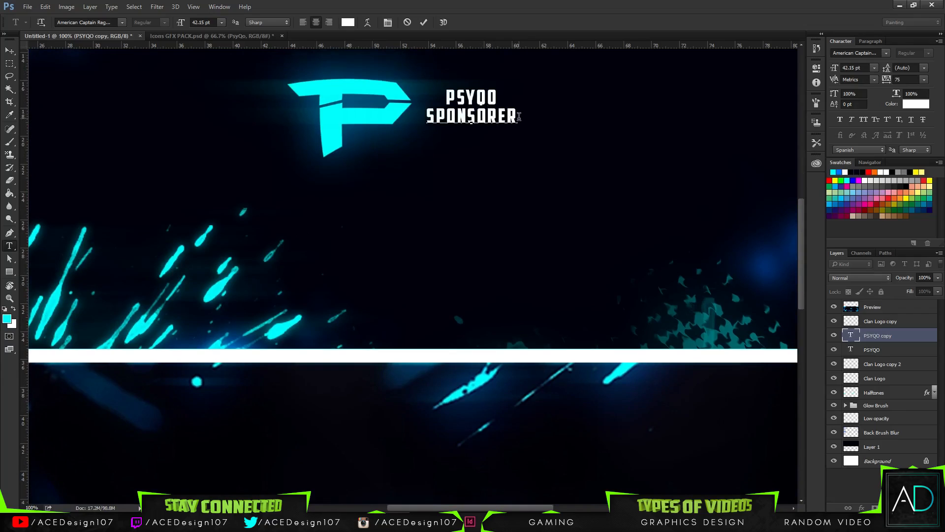
Step: Check the wording in the reference banner and replace the lower line's text with SPONSORS
drag(518, 118, 349, 114)
drag(801, 241, 794, 272)
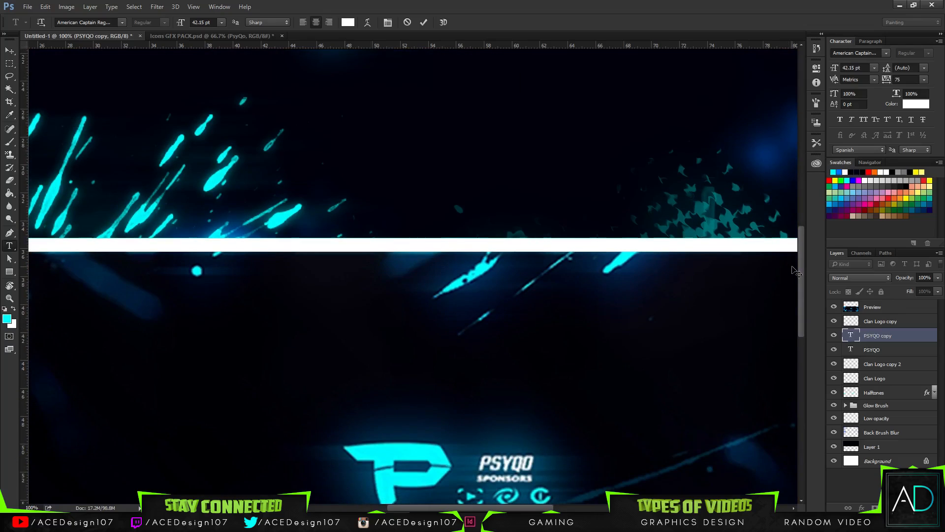
drag(794, 272, 793, 269)
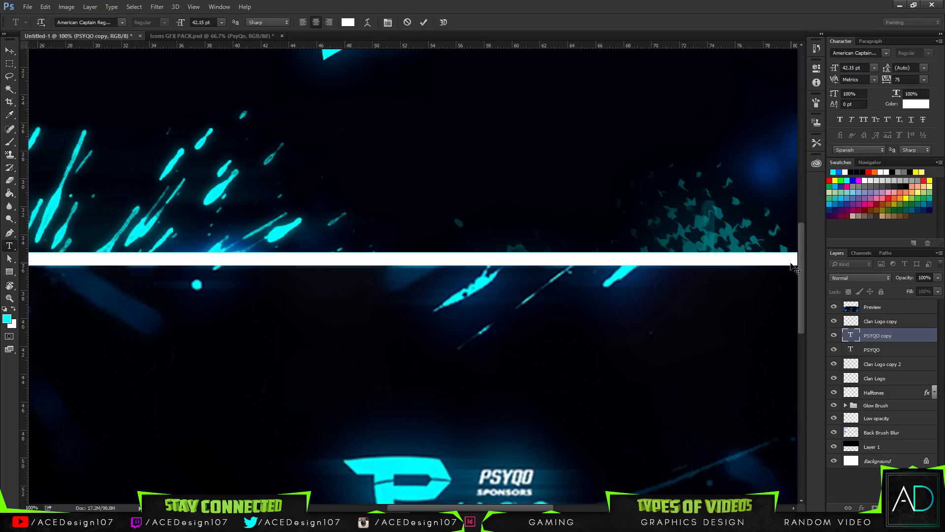
drag(792, 269, 780, 211)
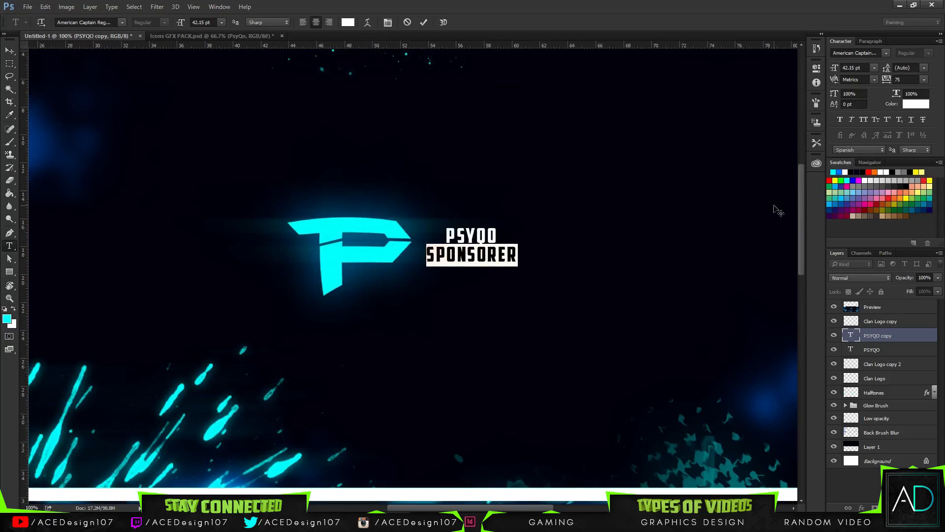
text(SPONG)
key(BackSpace)
text(SP)
key(BackSpace)
text(ORS)
key(ctrl+Return)
Step: Scale the SPONSORS text down to about 53% and center it just under PSYQO
key(ctrl+t)
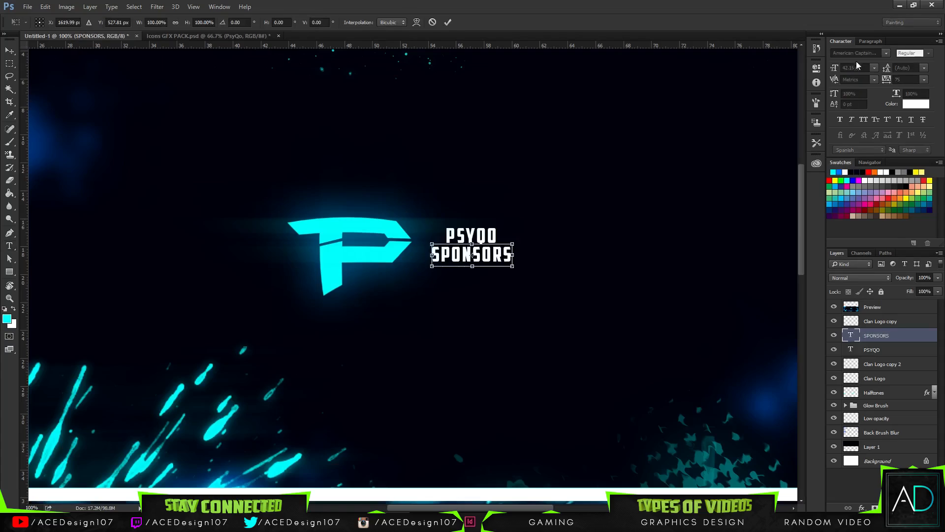
drag(513, 265, 493, 257)
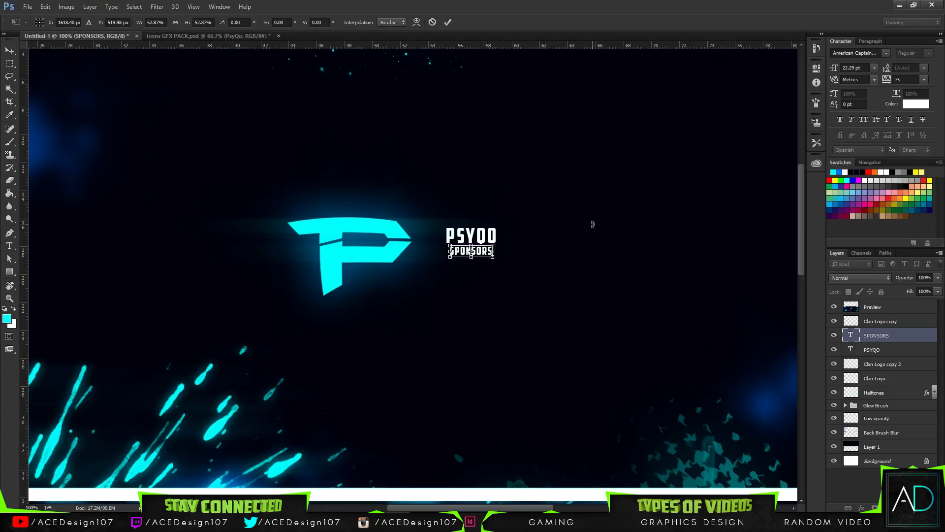
key(Return)
key(ctrl+t)
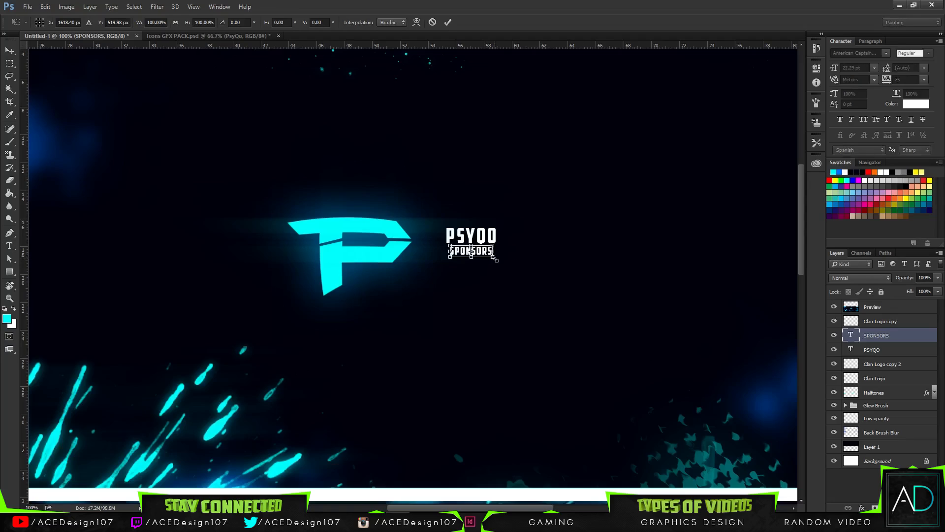
key(Return)
Step: Set the SPONSORS text's tracking to 200 and scale it down to about 15 pt, dismissing the disk space notice
key(t)
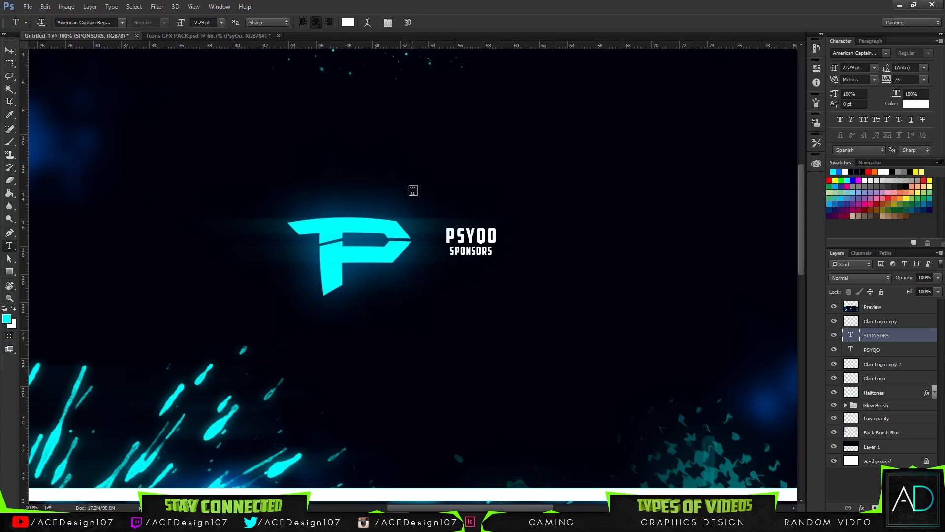
double_click(453, 250)
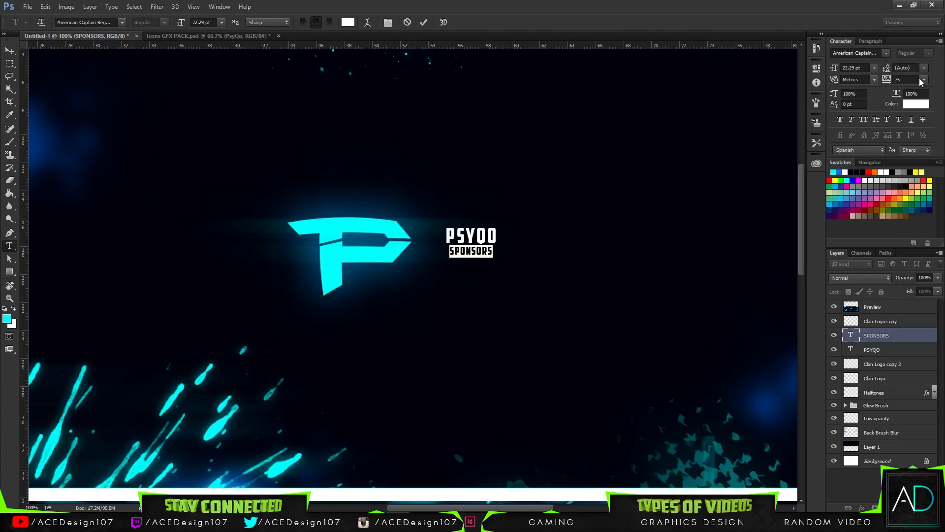
click(925, 79)
click(913, 237)
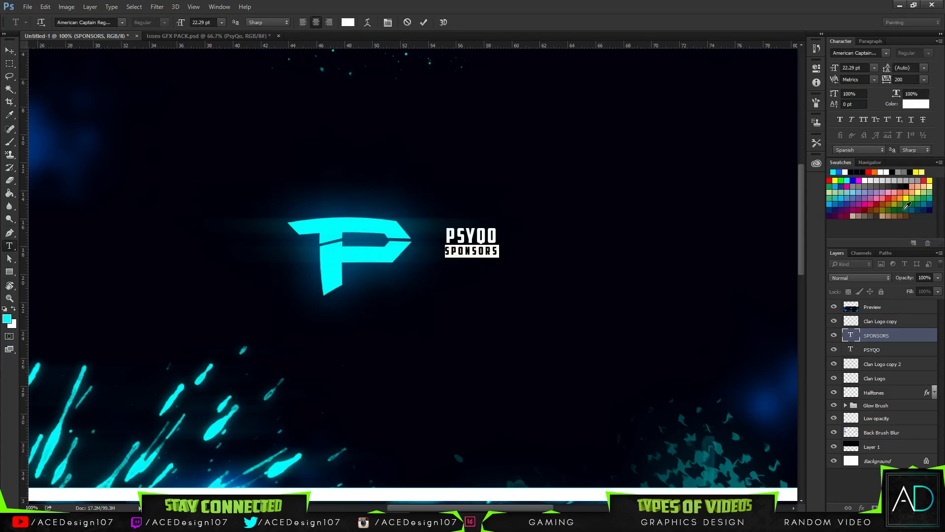
key(ctrl+t)
drag(500, 260, 483, 255)
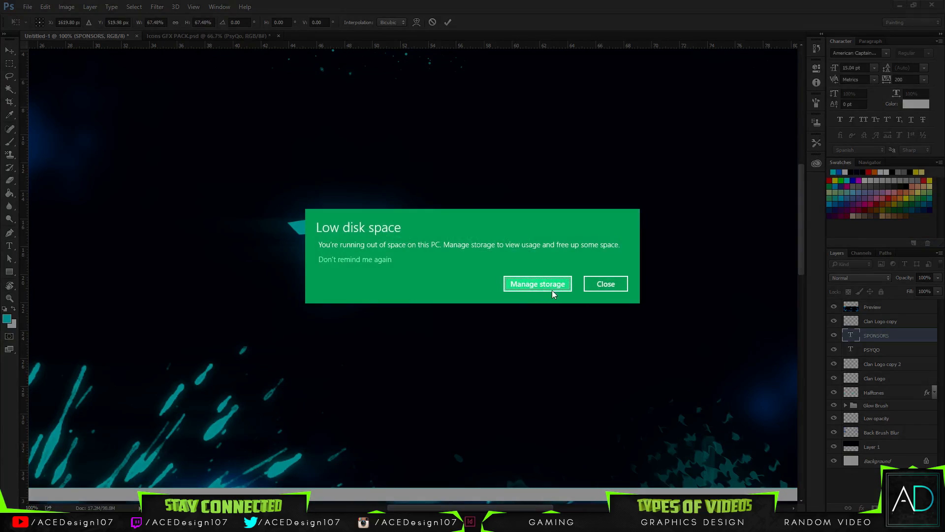
click(600, 289)
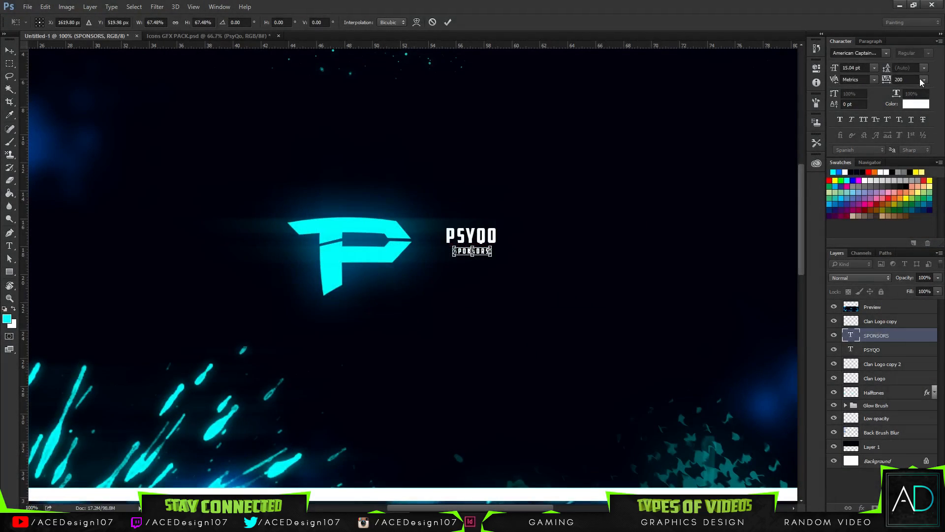
key(Return)
Step: Widen the SPONSORS text's tracking to 500 so the line matches the width of PSYQO
click(924, 80)
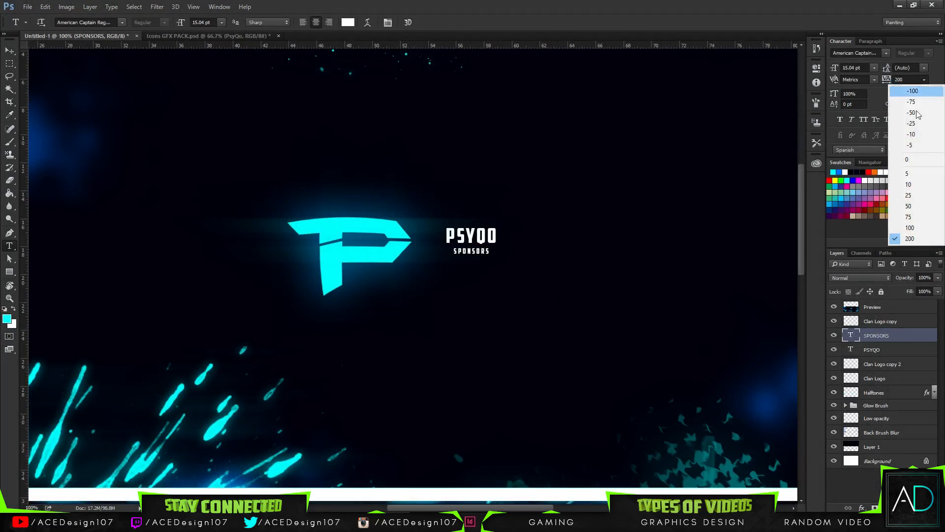
click(887, 80)
drag(886, 81, 891, 82)
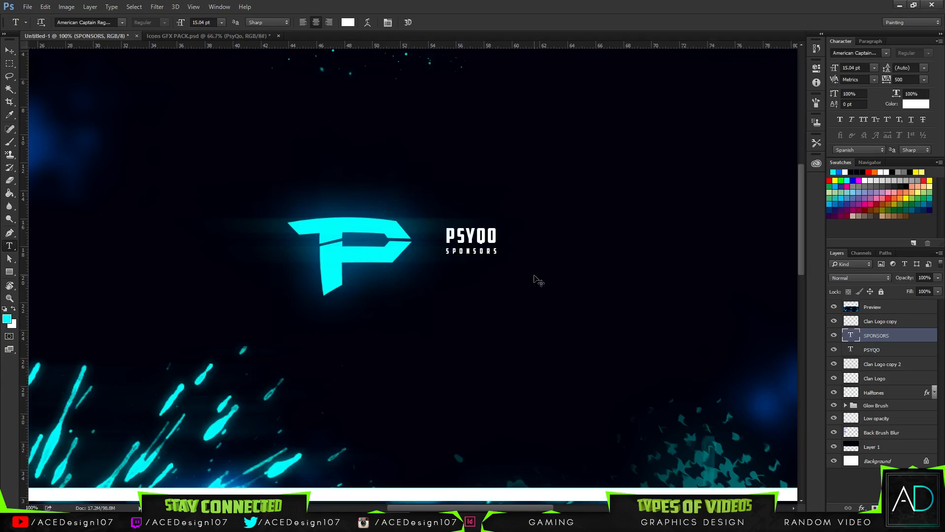
Step: Add a blue Screen outer glow to the PSYQO text with opacity raised to about 71% and size set to 109 px
scroll(538, 281, down, 5)
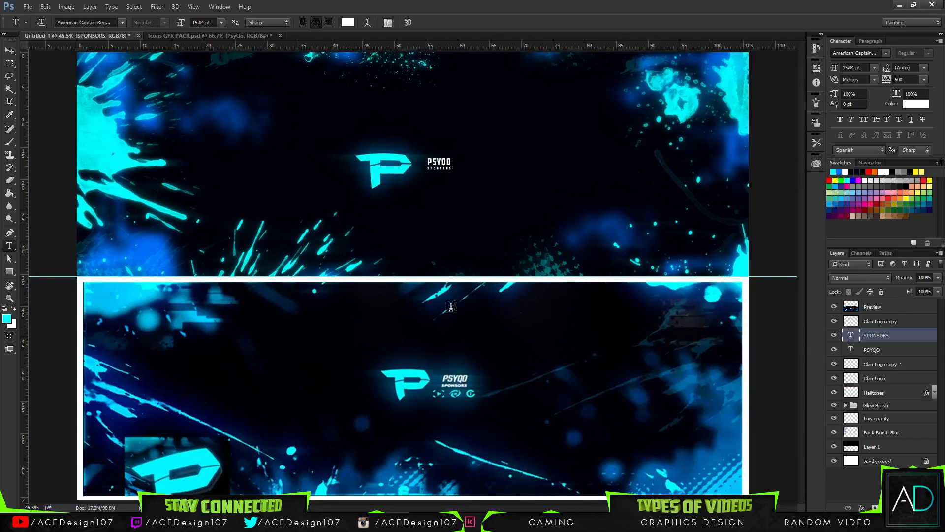
right_click(909, 335)
click(921, 349)
right_click(910, 351)
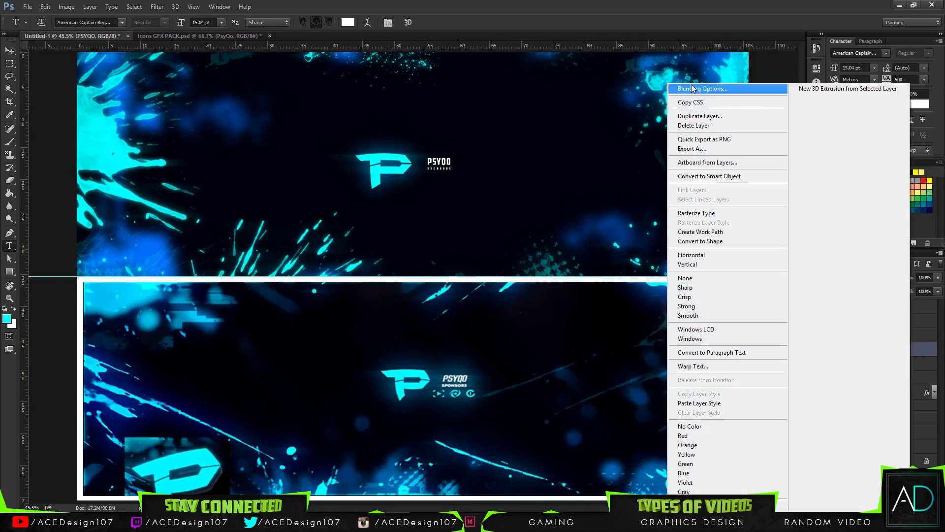
click(927, 348)
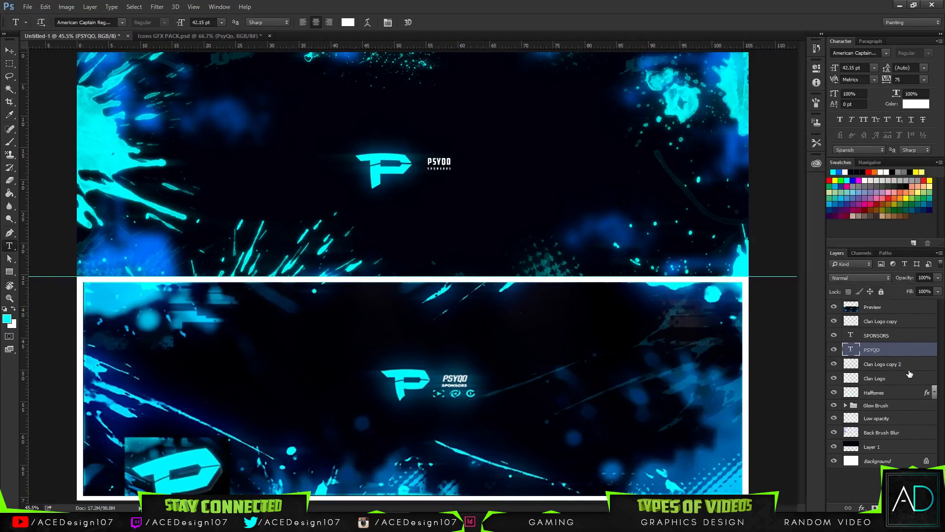
right_click(899, 350)
click(699, 85)
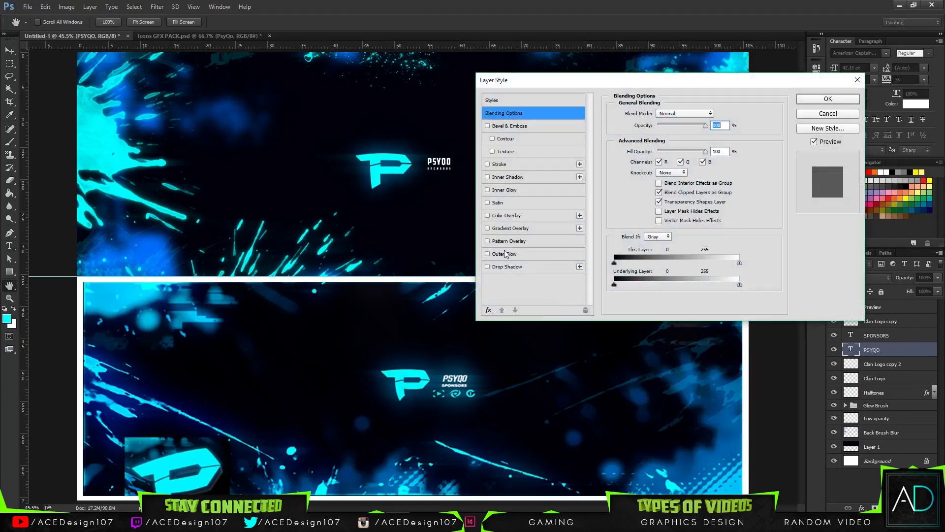
click(497, 254)
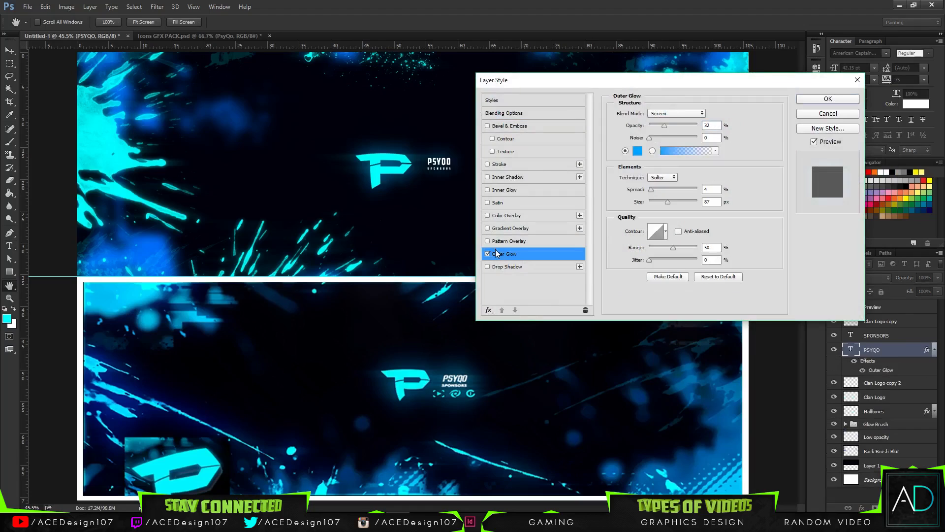
drag(668, 202, 675, 202)
drag(675, 126, 688, 127)
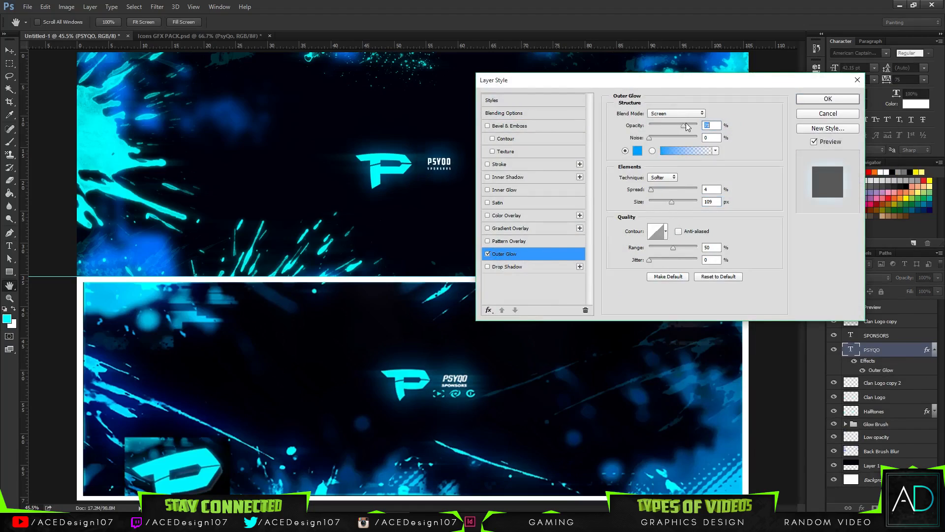
click(828, 98)
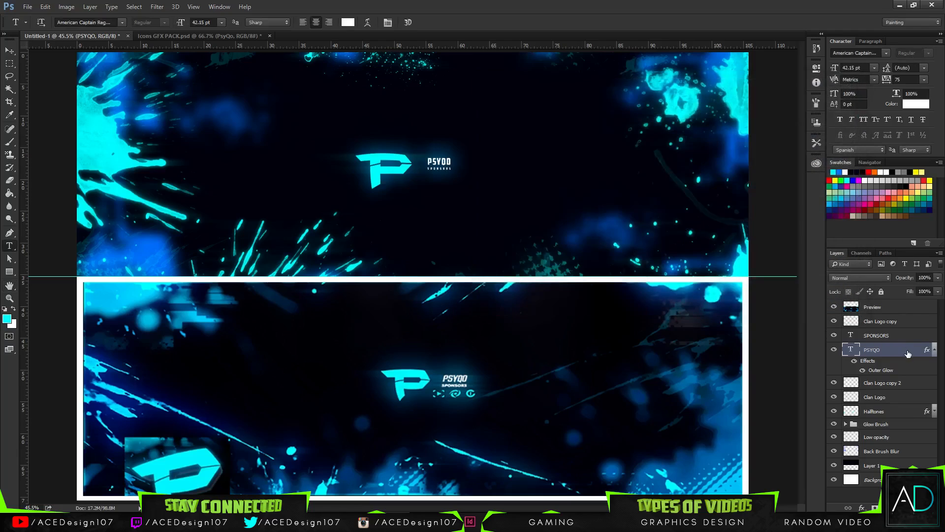
Step: Copy the outer glow style from the PSYQO text to the SPONSORS text and collapse both effects lists
right_click(884, 350)
click(701, 395)
right_click(926, 340)
click(704, 401)
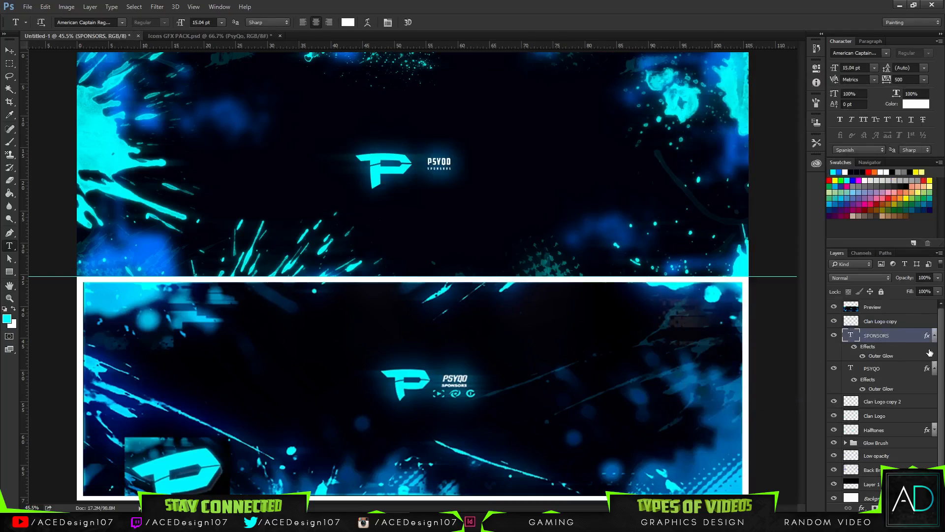
click(934, 367)
click(935, 337)
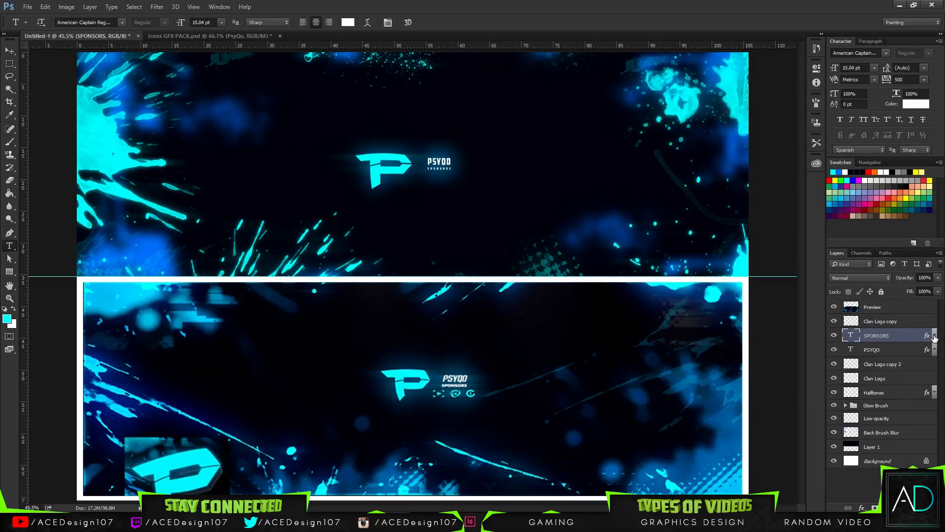
Step: Switch to Icons GFX PACK.psd, hide the Clan Logos group, and show and expand the Sponsor Icons group
click(218, 37)
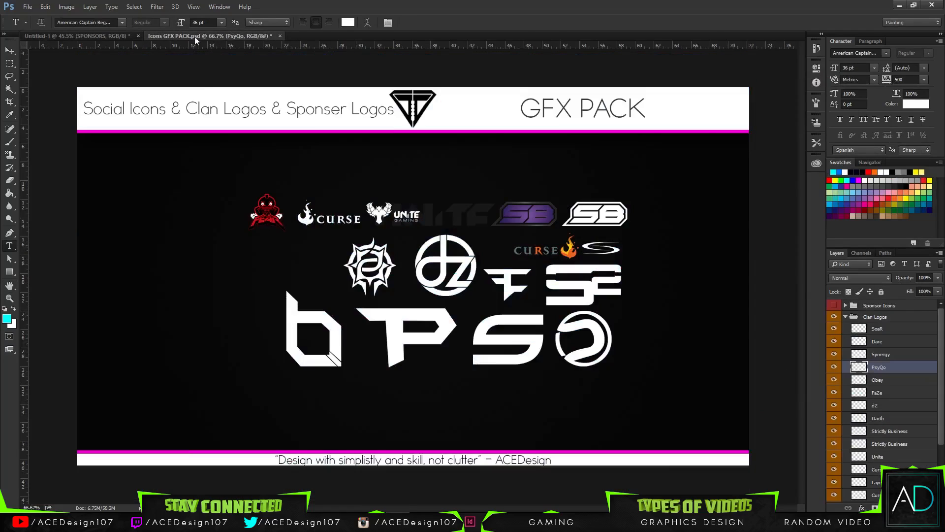
click(10, 51)
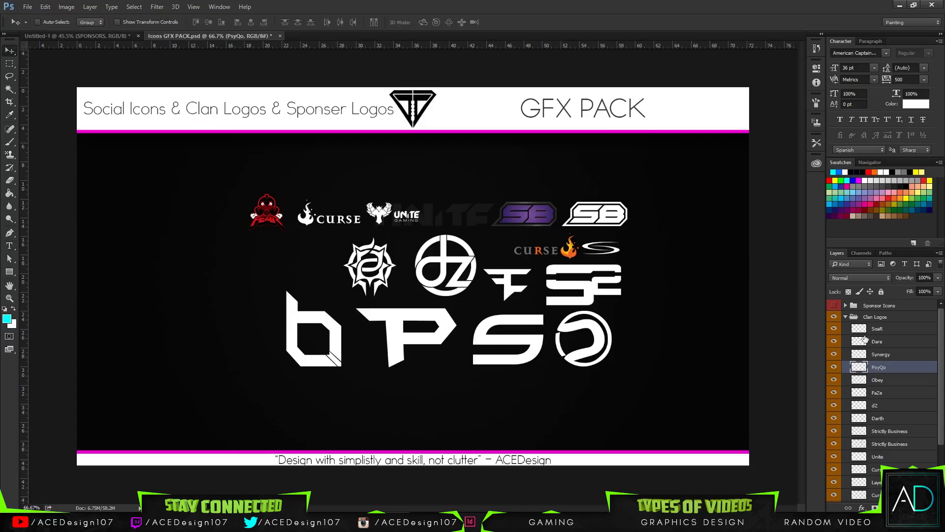
click(845, 317)
click(834, 316)
click(834, 305)
click(846, 305)
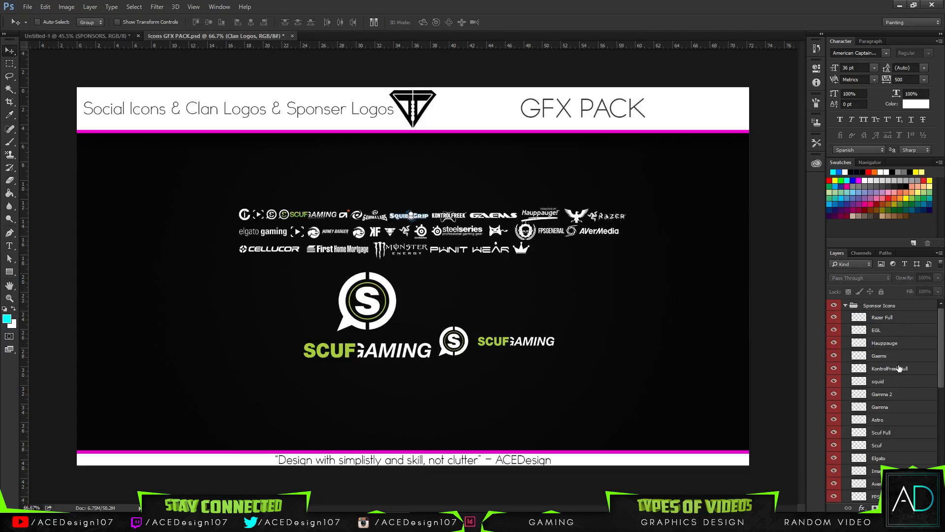
Step: Bring the Elgato sponsor icon into the banner and place it beneath the left end of SPONSORS
scroll(903, 424, down, 3)
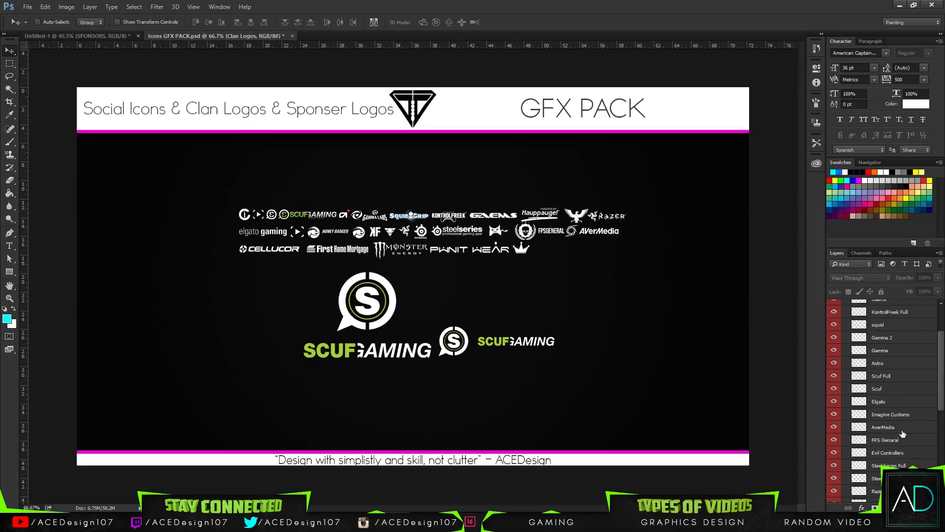
click(878, 401)
drag(258, 214, 325, 211)
drag(365, 214, 504, 209)
drag(391, 202, 332, 205)
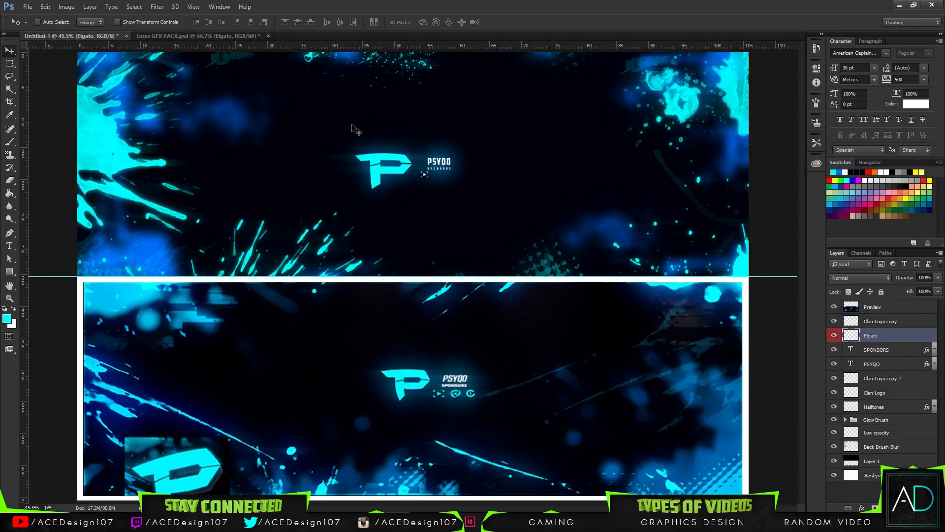
Step: Bring the Gamma sponsor icon from the icon pack into the banner and place it centered under SPONSORS, beside the Elgato icon
click(200, 36)
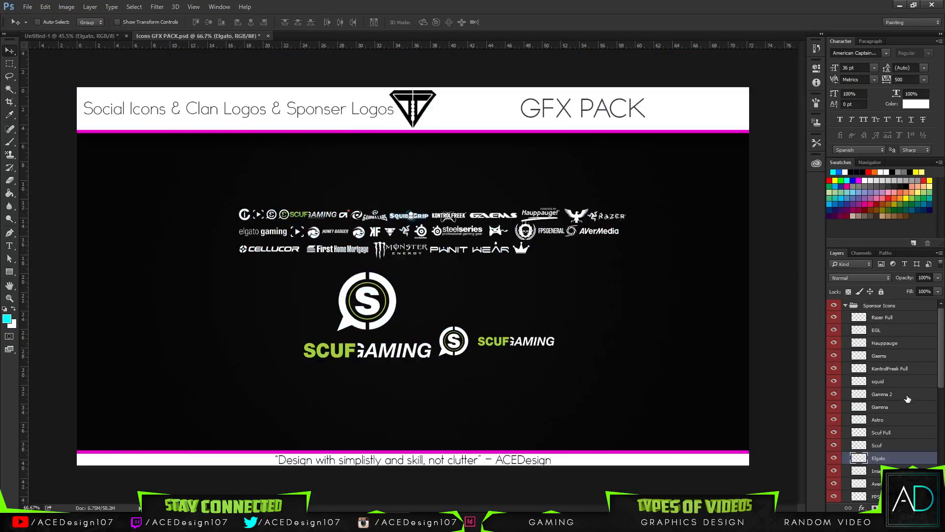
click(906, 396)
click(900, 410)
drag(476, 288, 554, 272)
drag(404, 197, 373, 159)
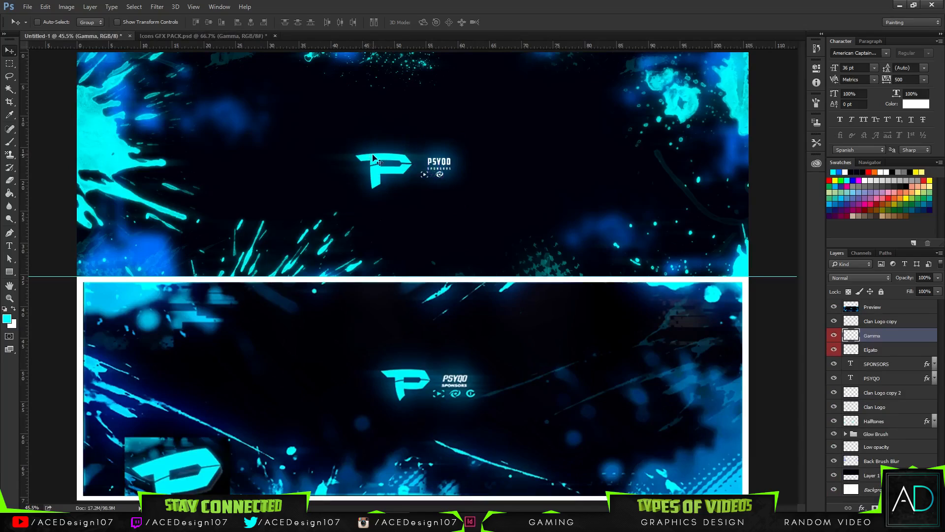
Step: Bring the Imagine Customs icon from the icon pack into the banner and place it to the right of the Gamma icon
click(197, 37)
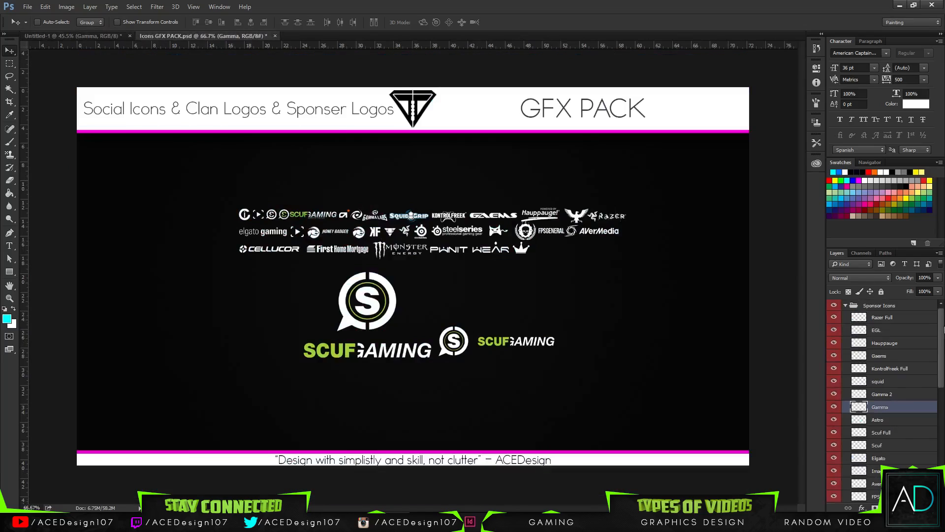
scroll(914, 417, down, 2)
drag(899, 403, 206, 165)
drag(398, 256, 688, 283)
drag(301, 225, 264, 211)
Step: Resize the Elgato, Gamma and Imagine Customs icons together as a row centered under SPONSORS
shift+click(898, 364)
key(ctrl+t)
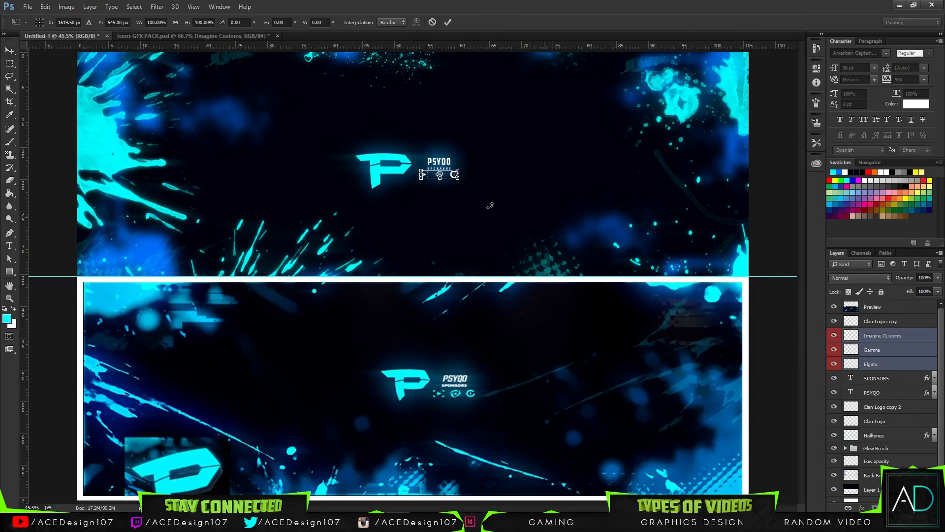
drag(454, 183, 451, 181)
key(Return)
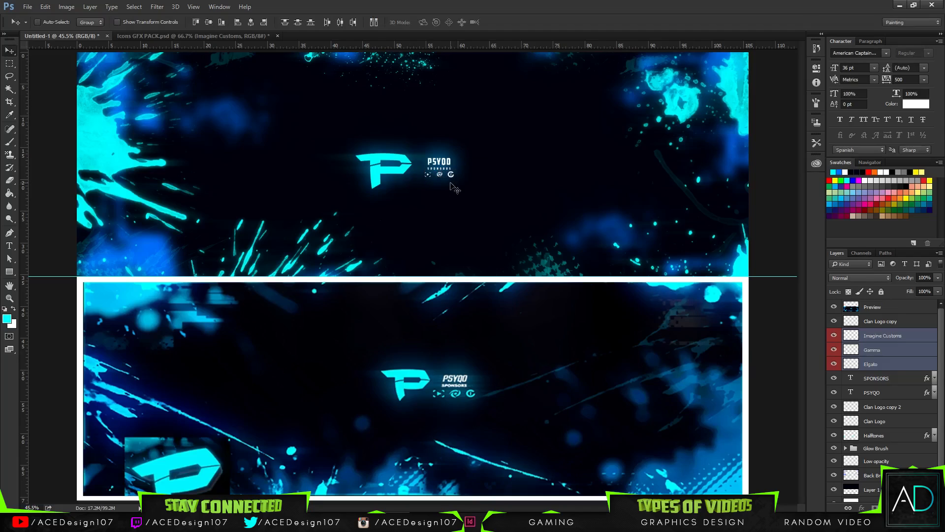
key(ctrl+t)
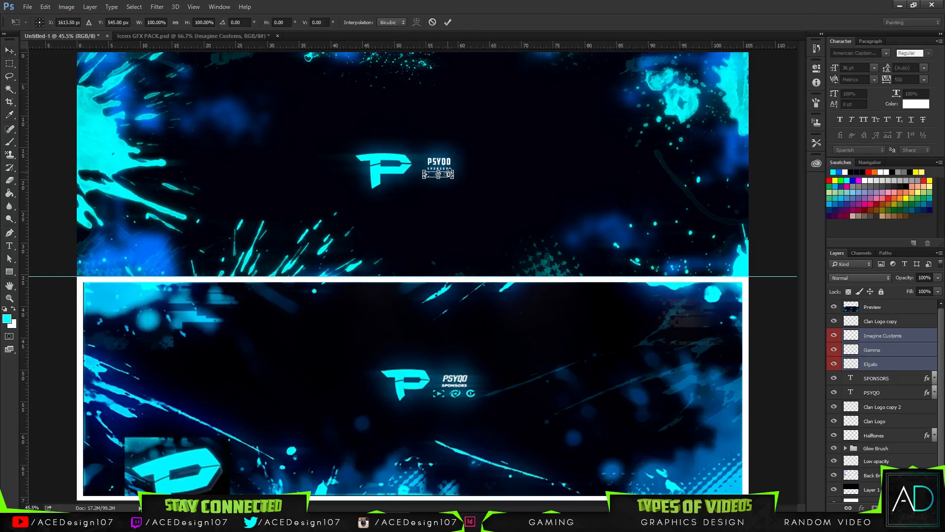
mouse_move(452, 178)
mouse_down()
mouse_move(461, 181)
mouse_move(451, 179)
mouse_up()
key(Return)
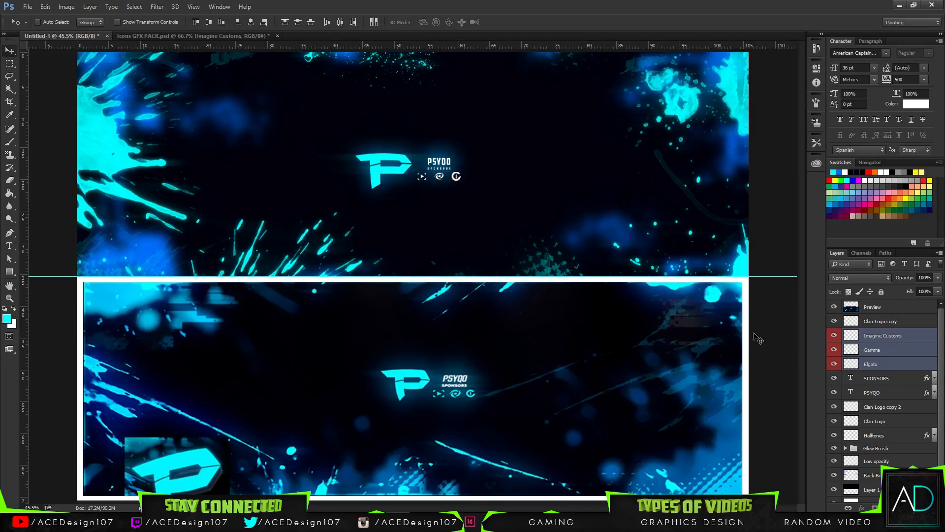
Step: Nudge the Imagine Customs icon left and the Elgato icon right to tighten the spacing evenly around the Gamma icon
click(916, 338)
ctrl+click(888, 366)
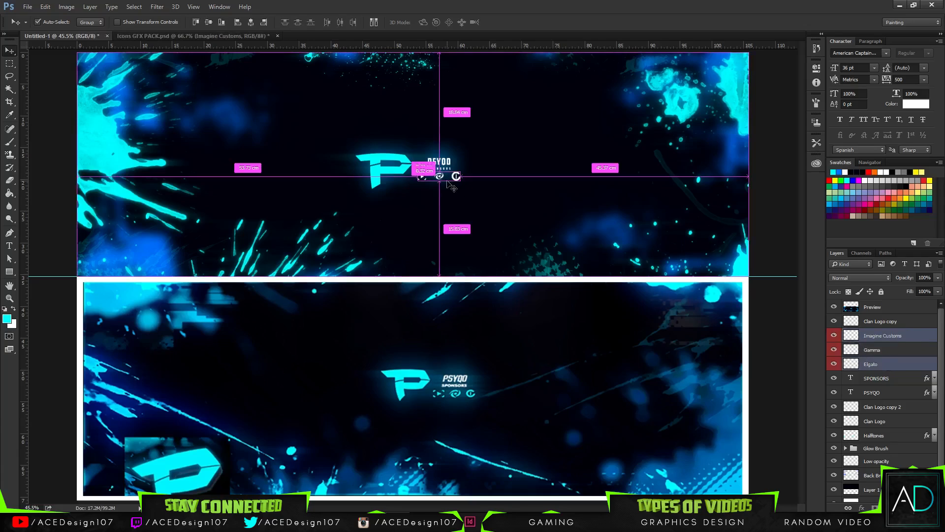
click(920, 339)
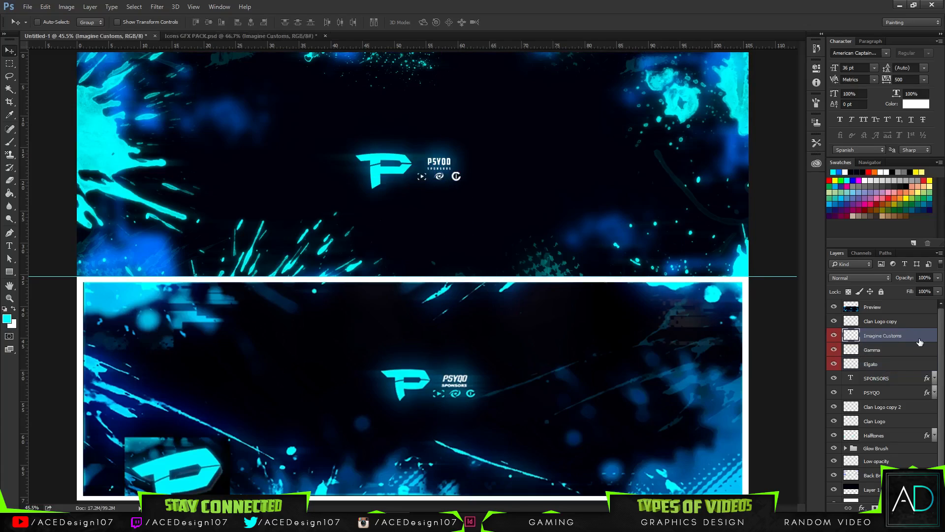
key(Left)
key(Left)
key(Left)
key(Left)
key(Left)
key(Left)
key(Left)
key(Left)
key(Left)
key(Left)
click(904, 369)
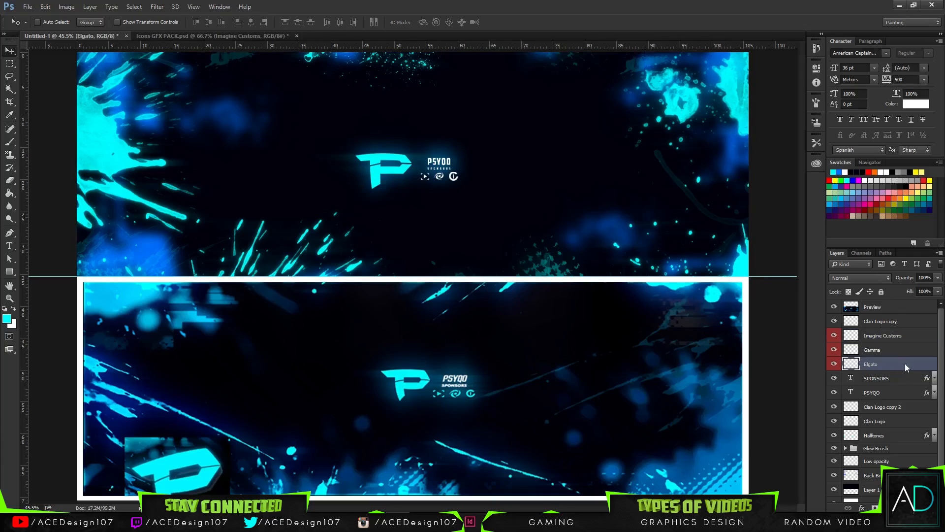
Step: Select all three sponsor icons and transform them together so the row sits slightly lower beneath SPONSORS
shift+click(907, 335)
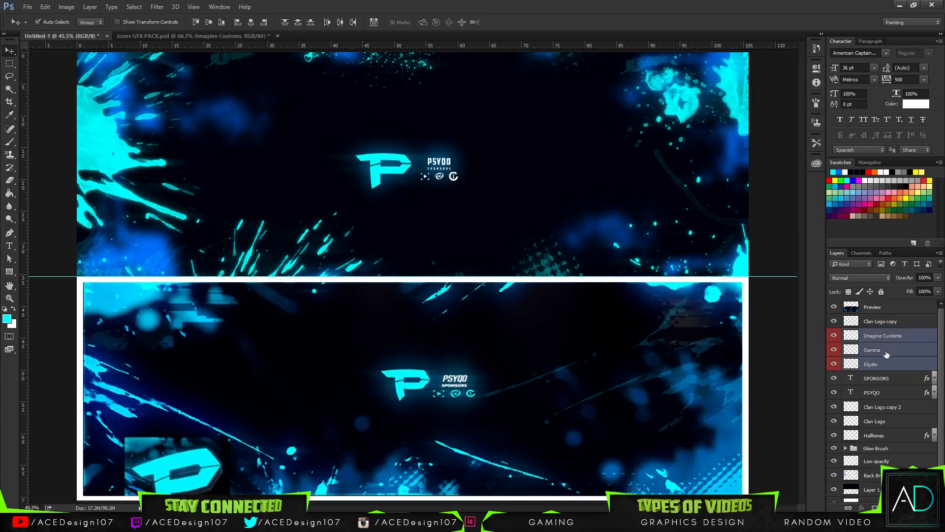
key(ctrl+t)
key(Return)
Step: Apply a cyan Color Overlay in Normal mode at 100% opacity to the Imagine Customs icon
right_click(930, 340)
click(930, 340)
right_click(930, 340)
click(815, 70)
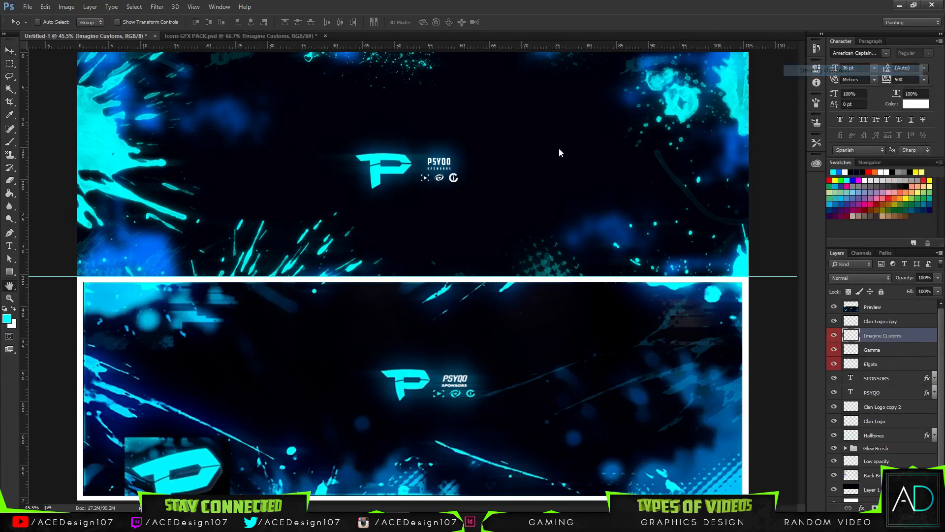
click(506, 215)
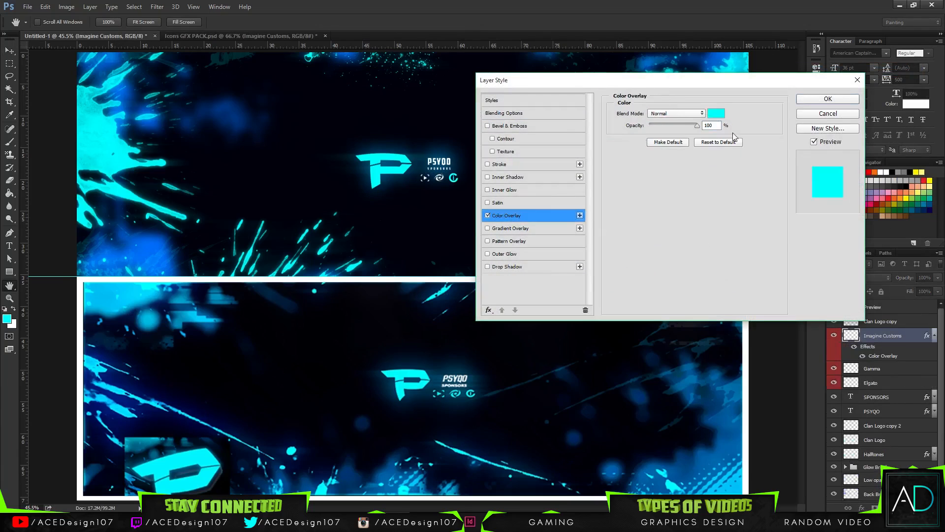
click(828, 99)
Step: Copy the Imagine Customs layer style and paste it onto the Gamma and Elgato icons
right_click(904, 343)
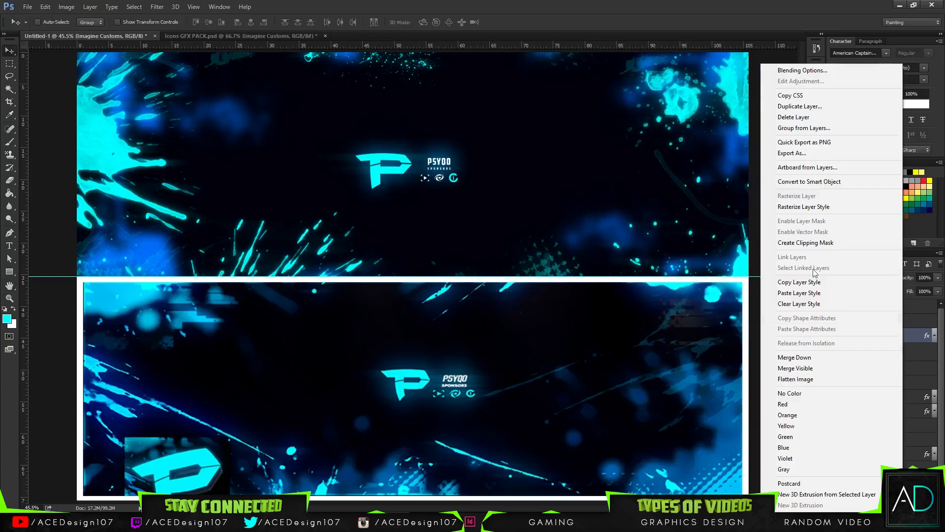
click(792, 288)
ctrl+click(902, 370)
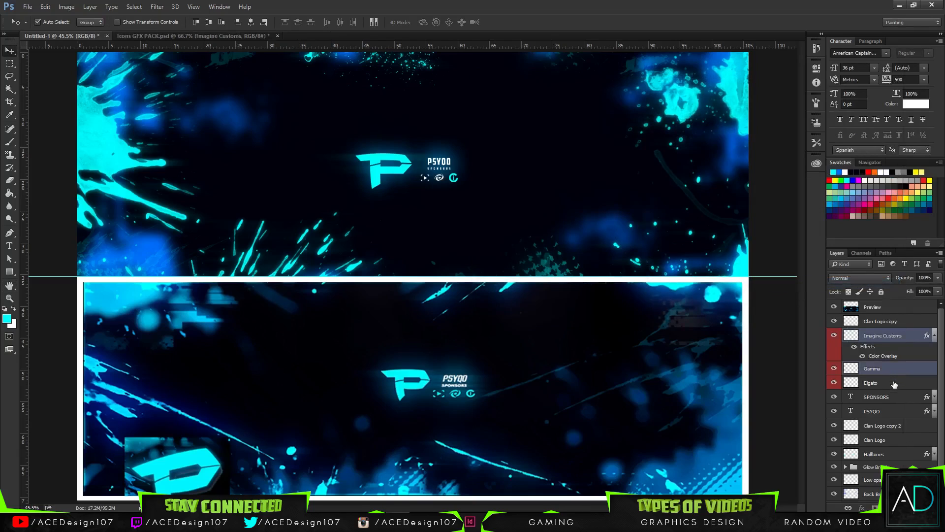
ctrl+click(902, 382)
right_click(900, 383)
click(802, 293)
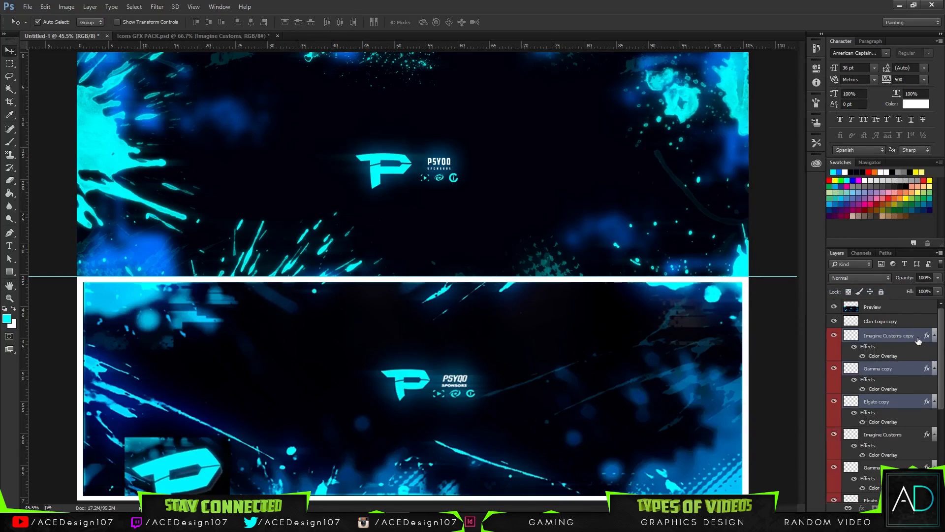
Step: Merge the three duplicated sponsor icons into one layer and the three originals into another, and move the merged copy below the original
key(ctrl+alt+e)
click(934, 350)
click(934, 364)
click(934, 378)
click(897, 356)
key(ctrl+e)
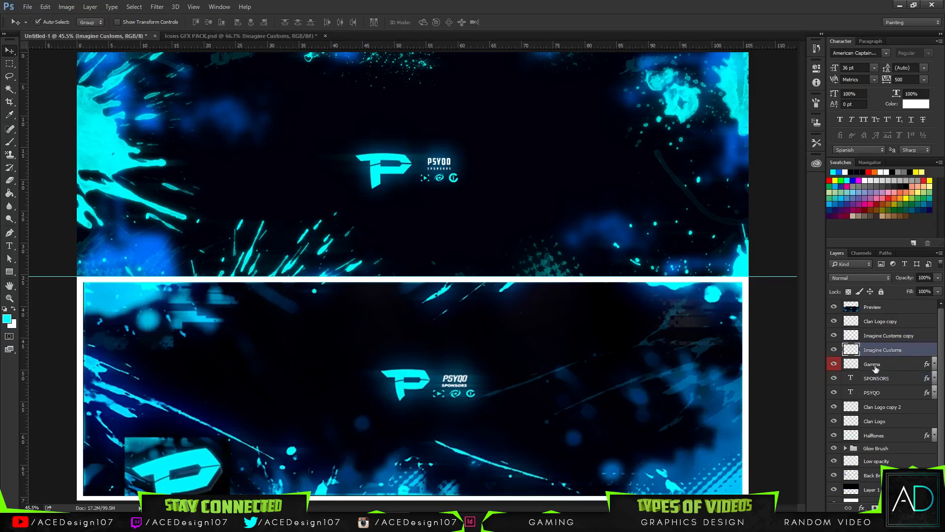
shift+click(889, 368)
key(ctrl+e)
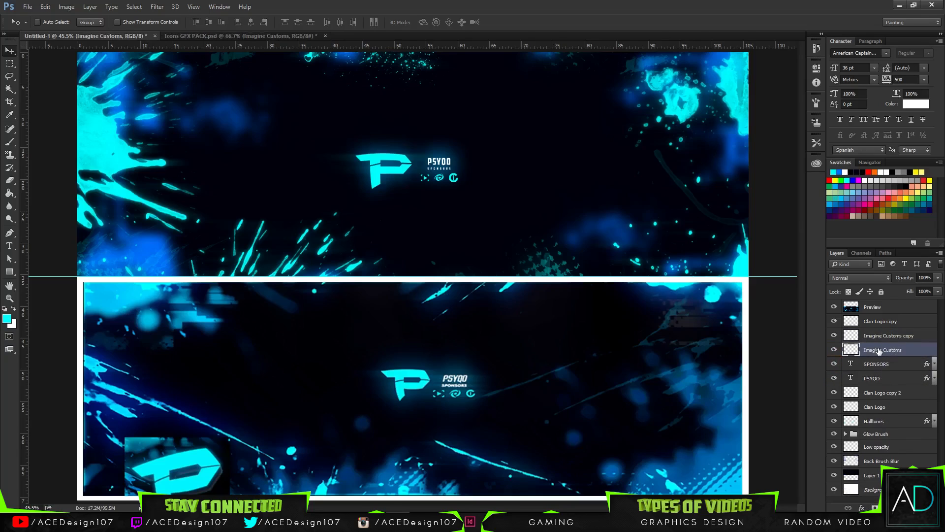
drag(917, 336, 906, 354)
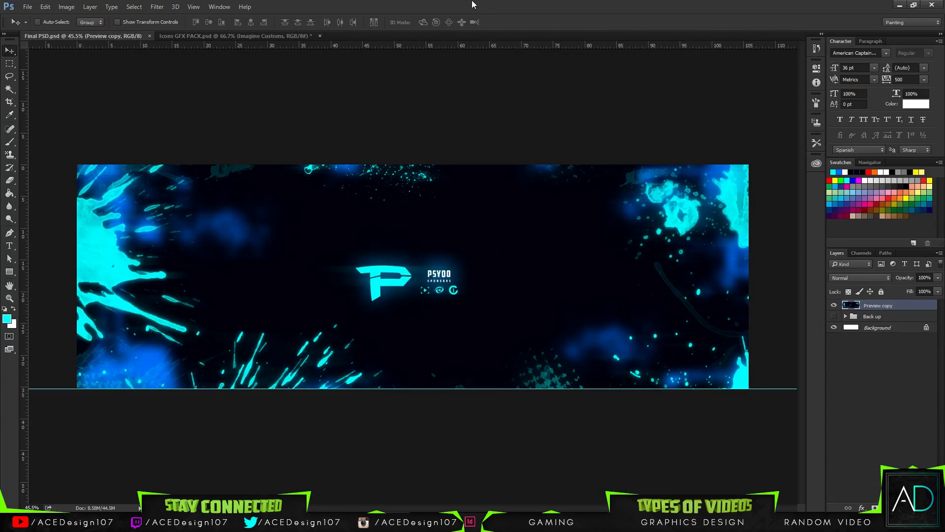
Step: Clear all guides from the finished banner in Final PSD.psd
click(193, 6)
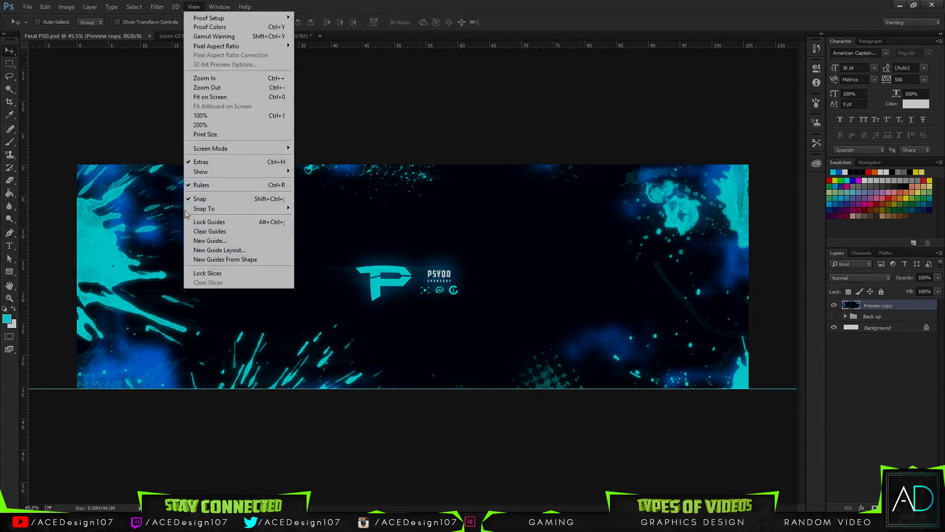
click(211, 232)
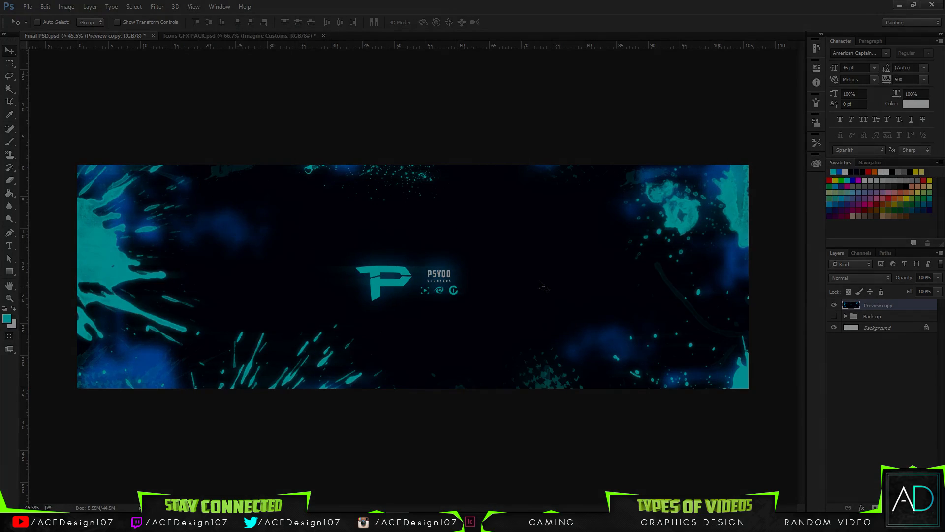